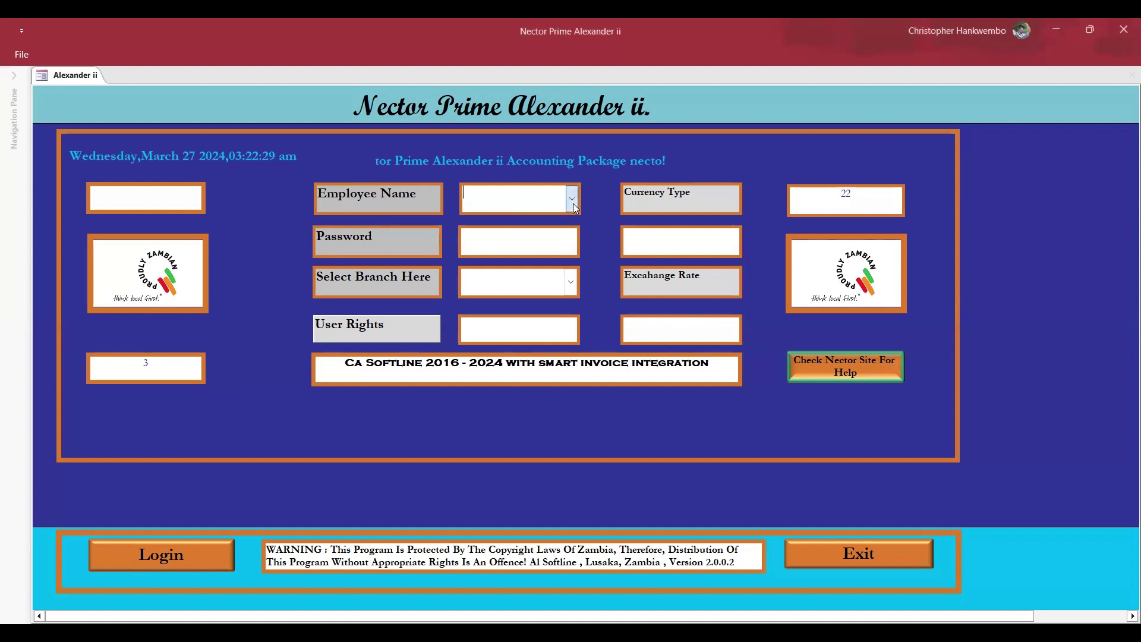
Log in as Admin Manager with the account password, Head Office branch, ZMW currency at rate 1
left_click(573, 203)
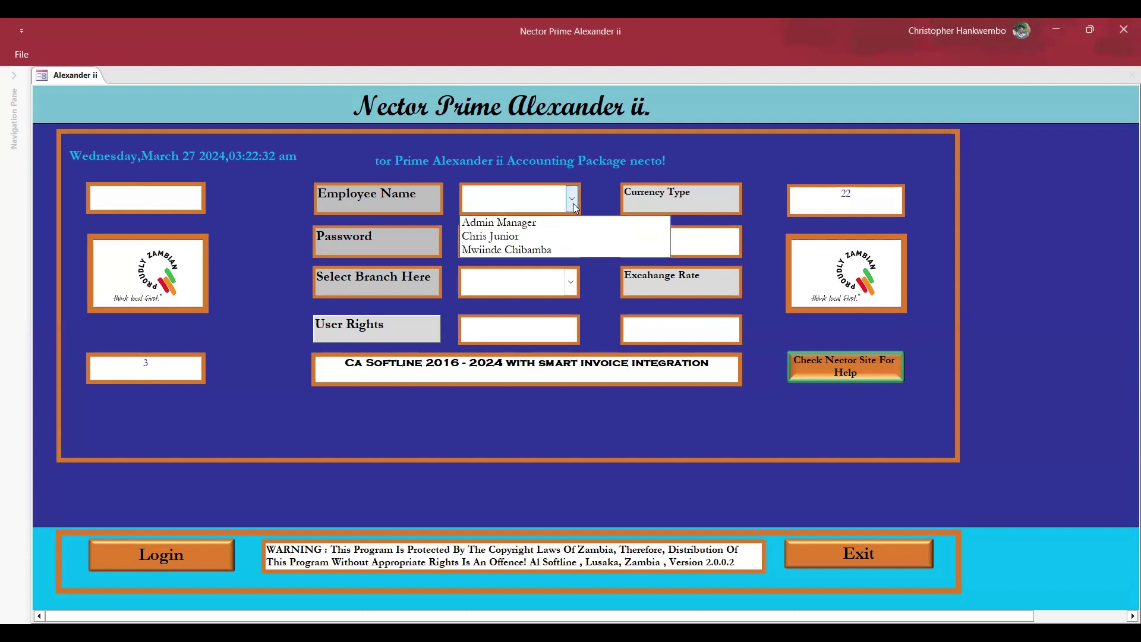
left_click(499, 224)
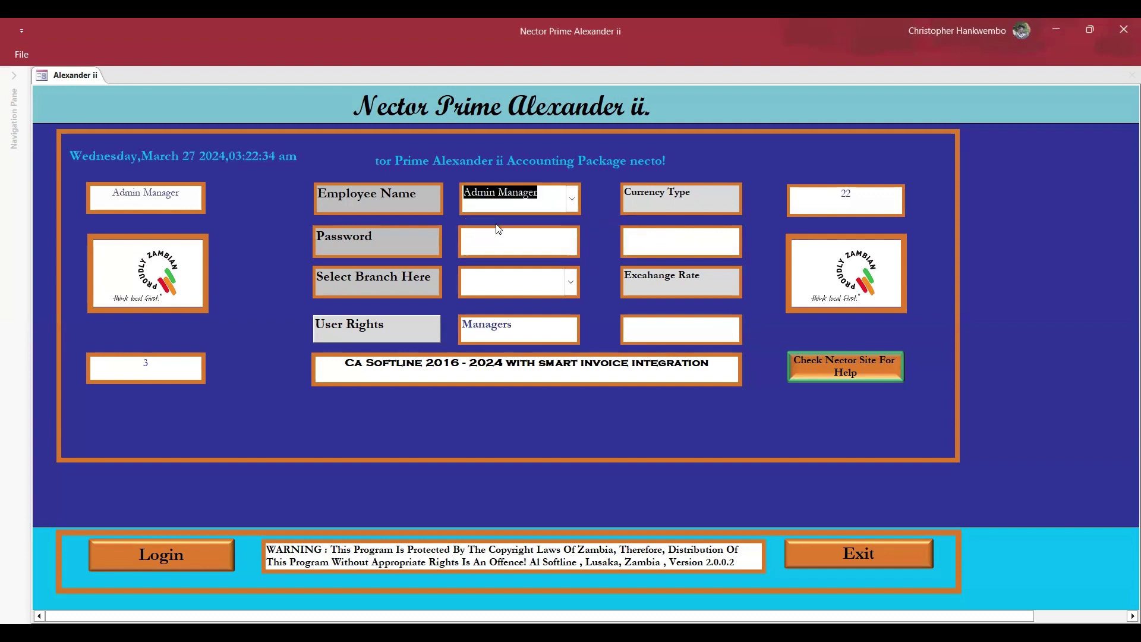
left_click(497, 243)
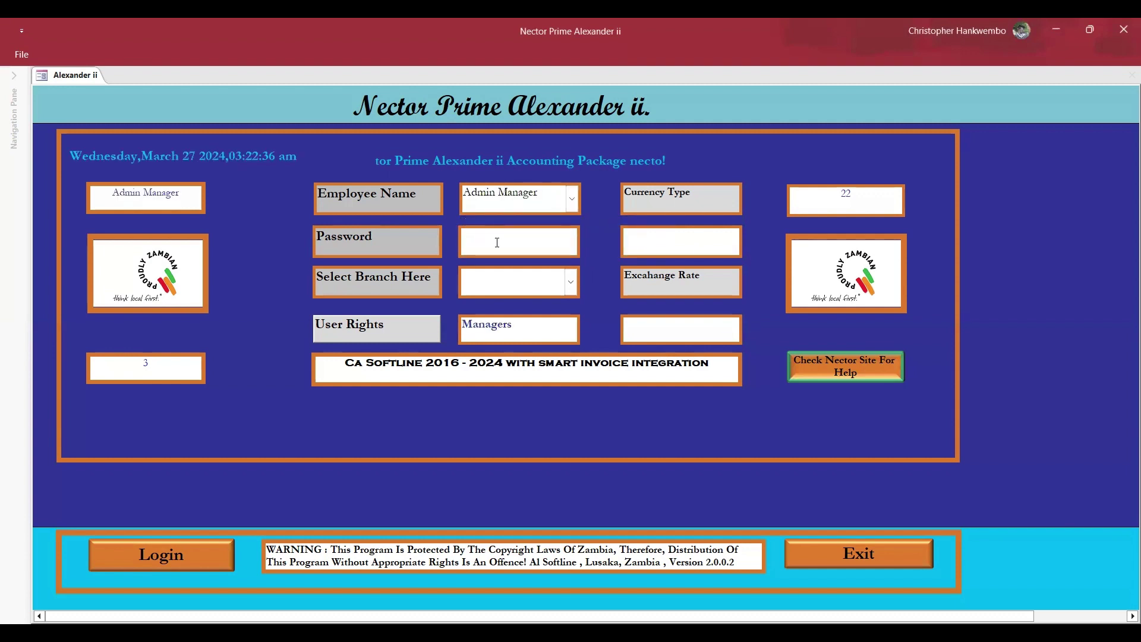
type("****")
left_click(571, 283)
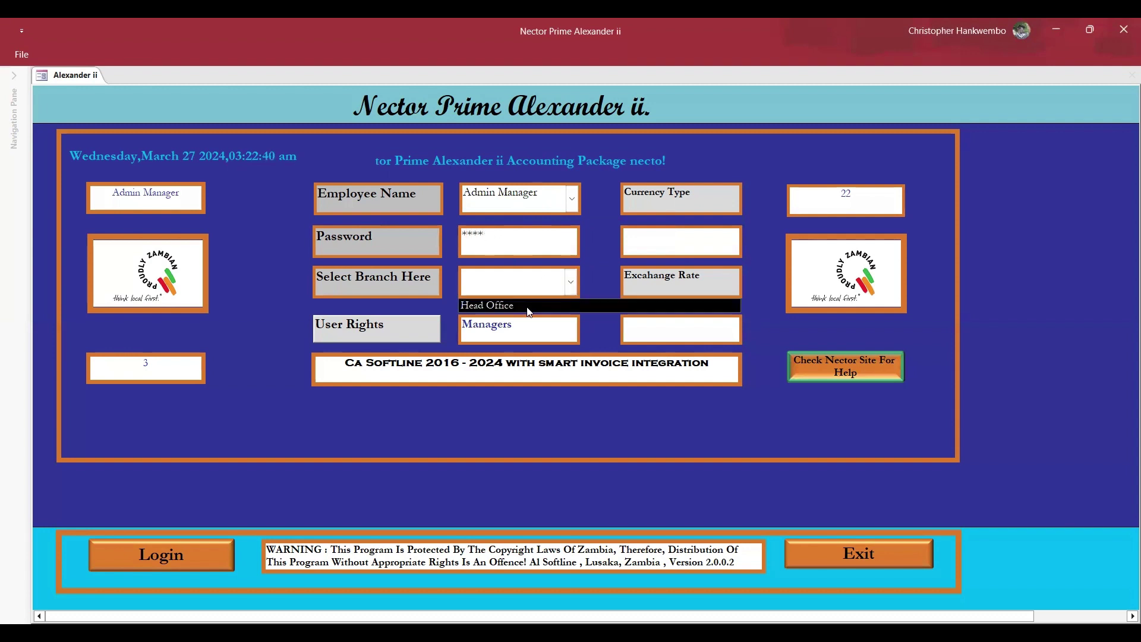
left_click(505, 316)
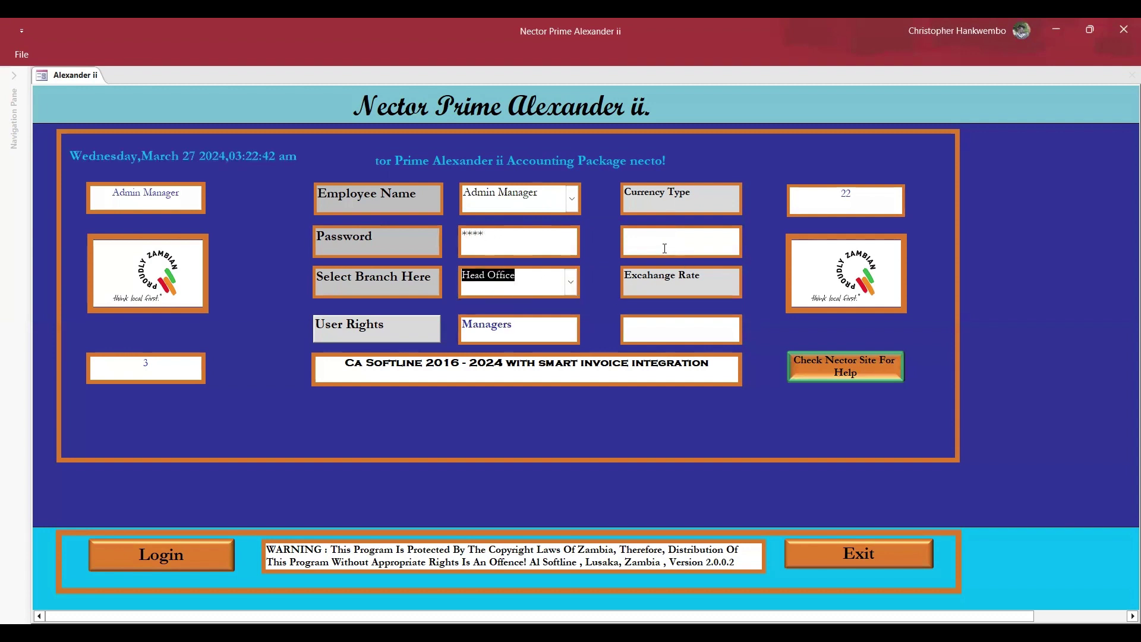
left_click(665, 247)
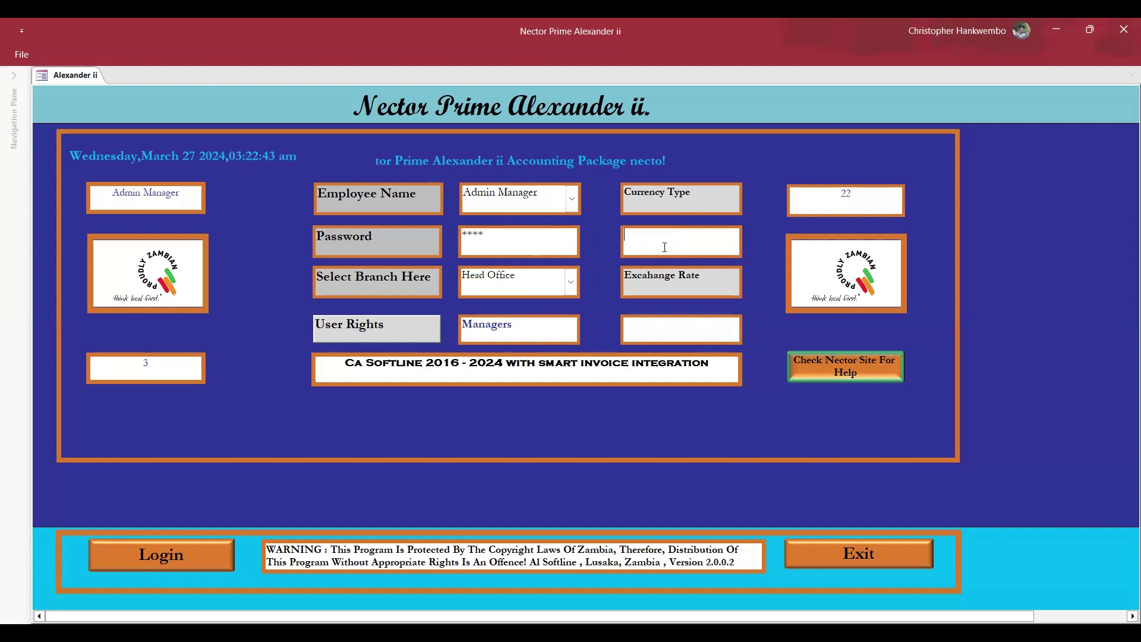
type("ZMW")
key("Return")
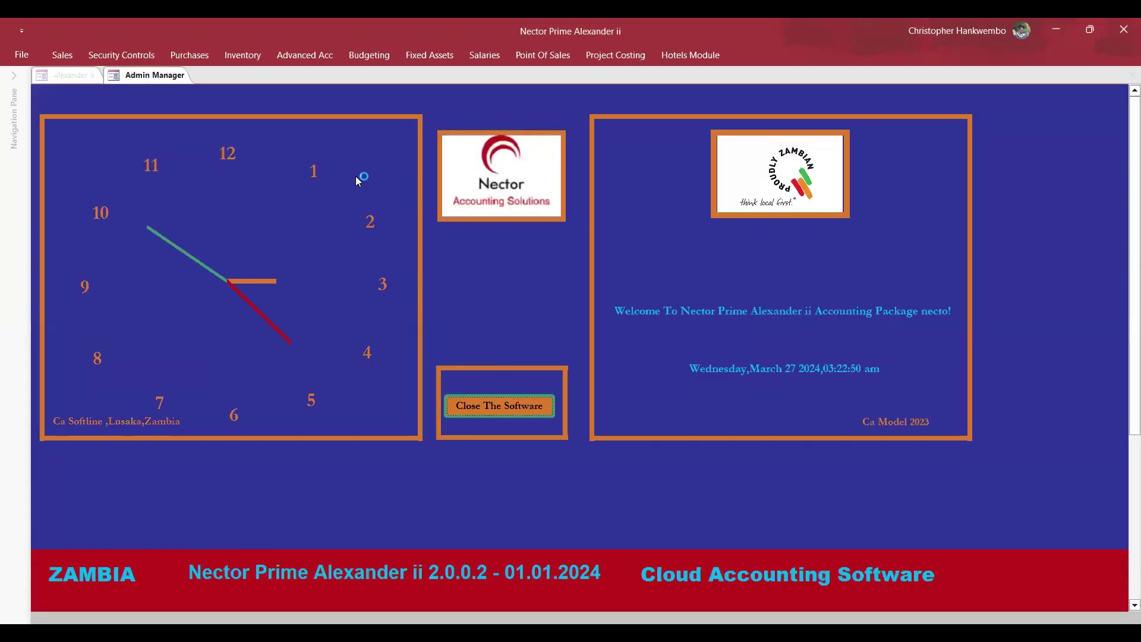
Open Customer Invoice from the Sales menu
left_click(64, 57)
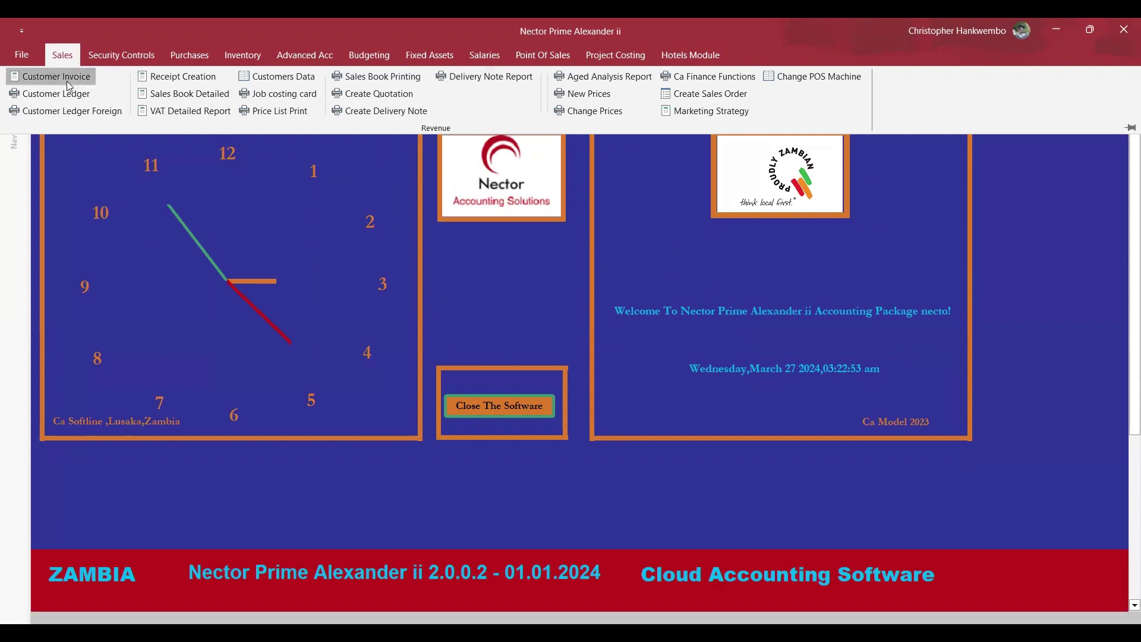
left_click(67, 82)
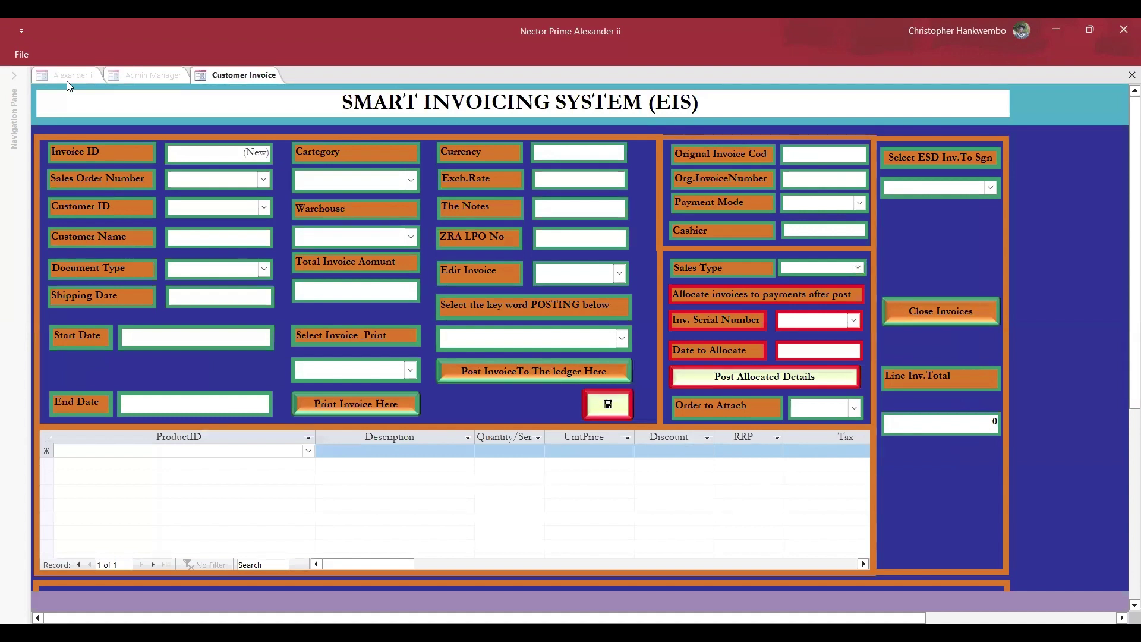
Find the customer by name search and confirm it so ZMW and Head Office details auto-fill
left_click(264, 208)
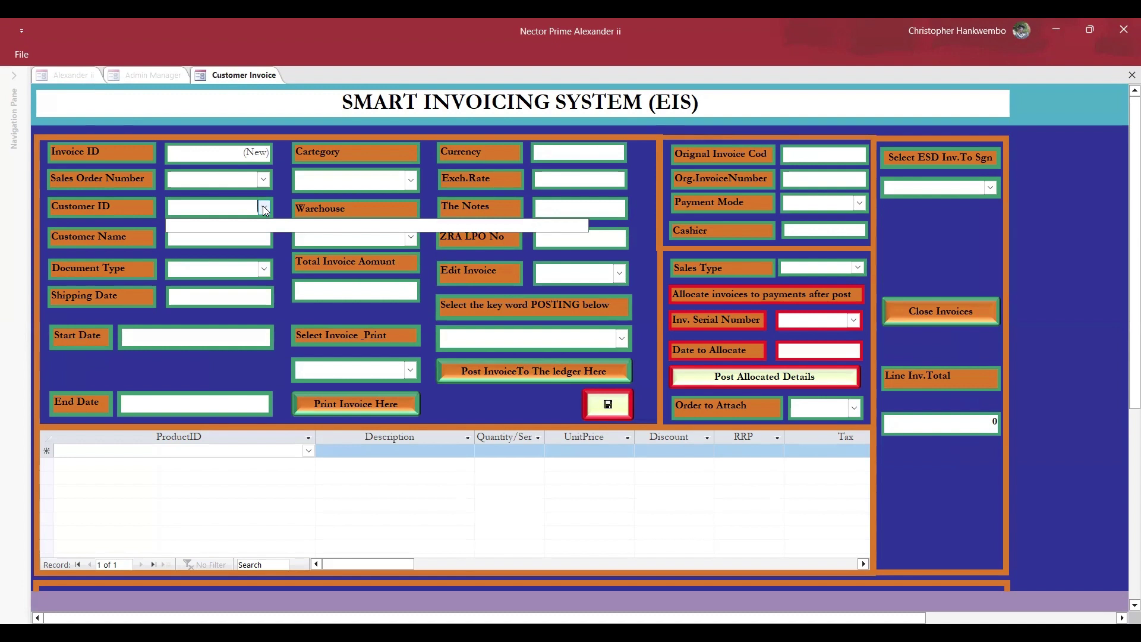
type("KANONGA EBO")
left_click(265, 209)
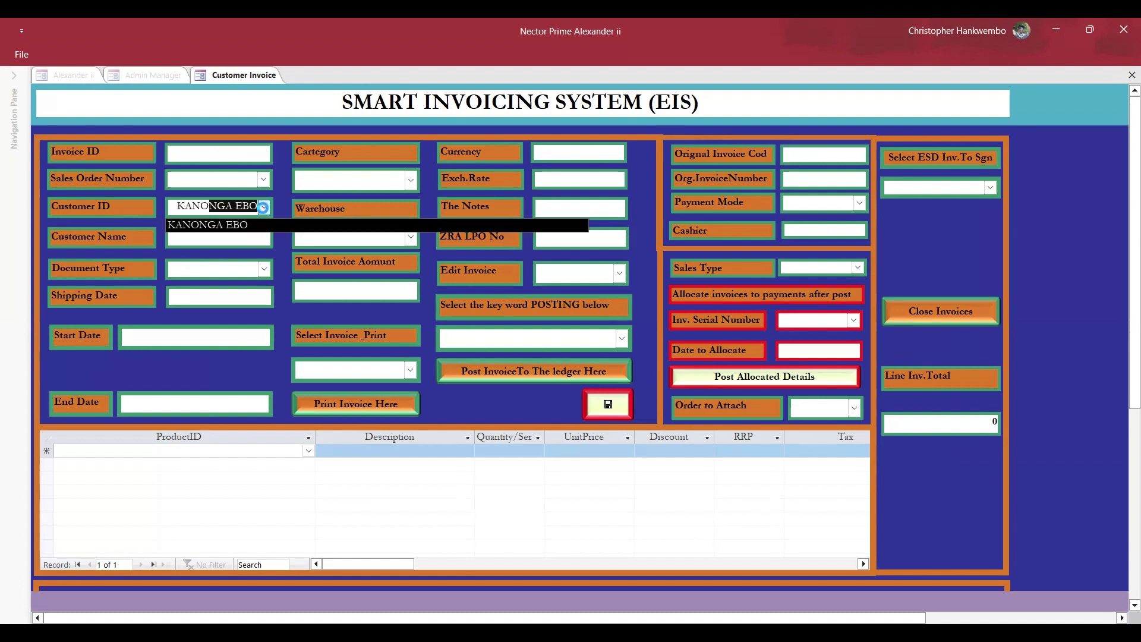
left_click(218, 231)
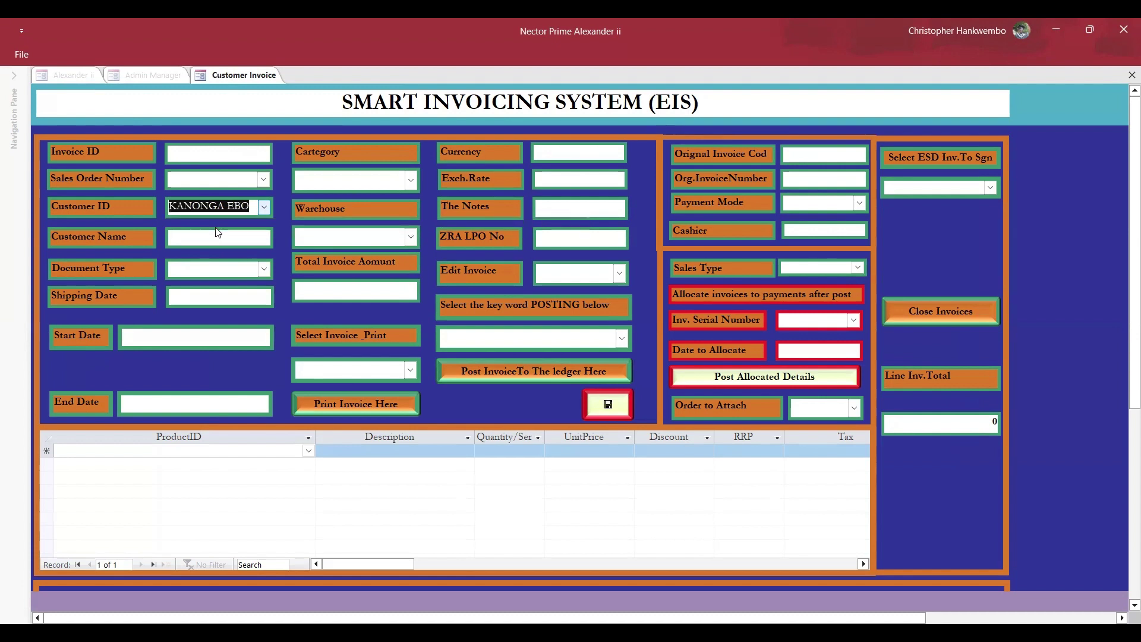
key("Tab")
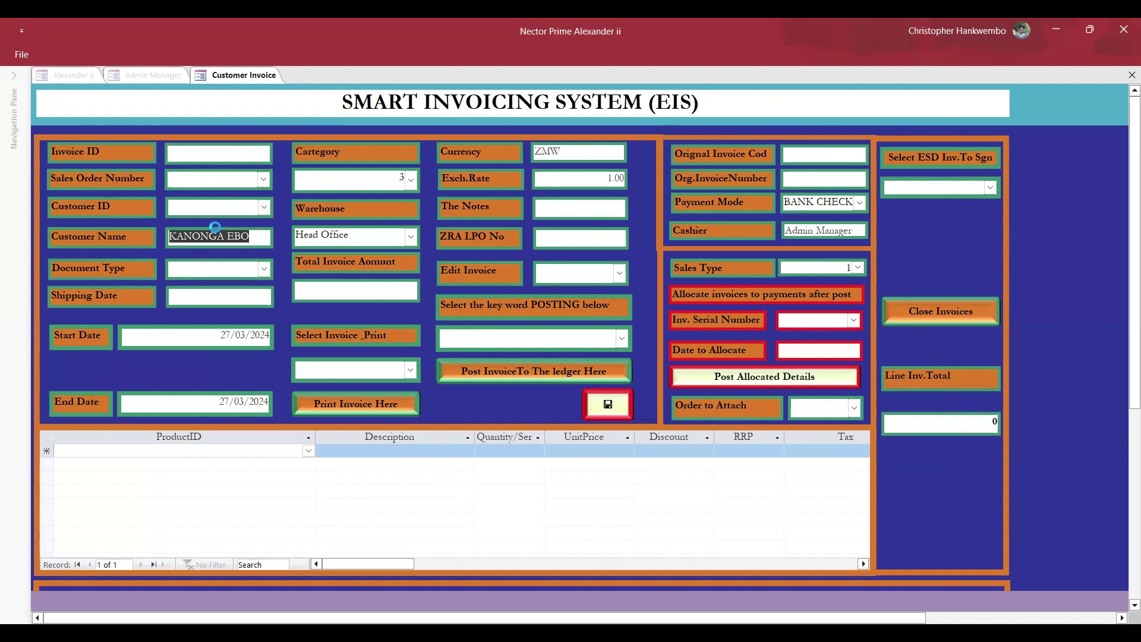
Set Document Type to S Tax Invoice and save the invoice header
left_click(265, 272)
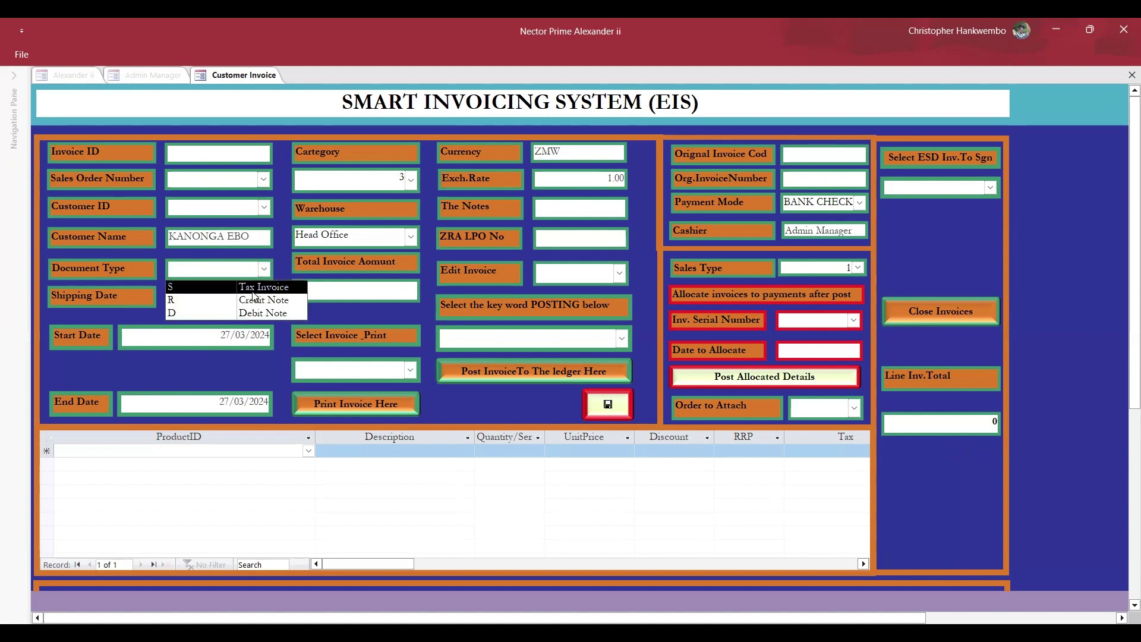
left_click(253, 290)
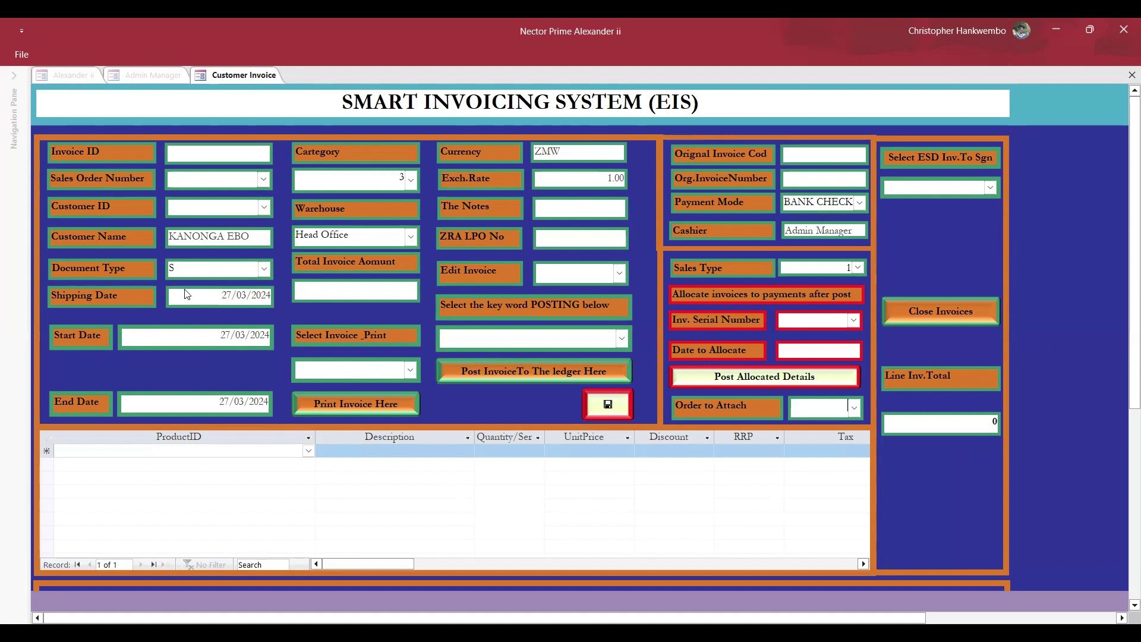
left_click(607, 404)
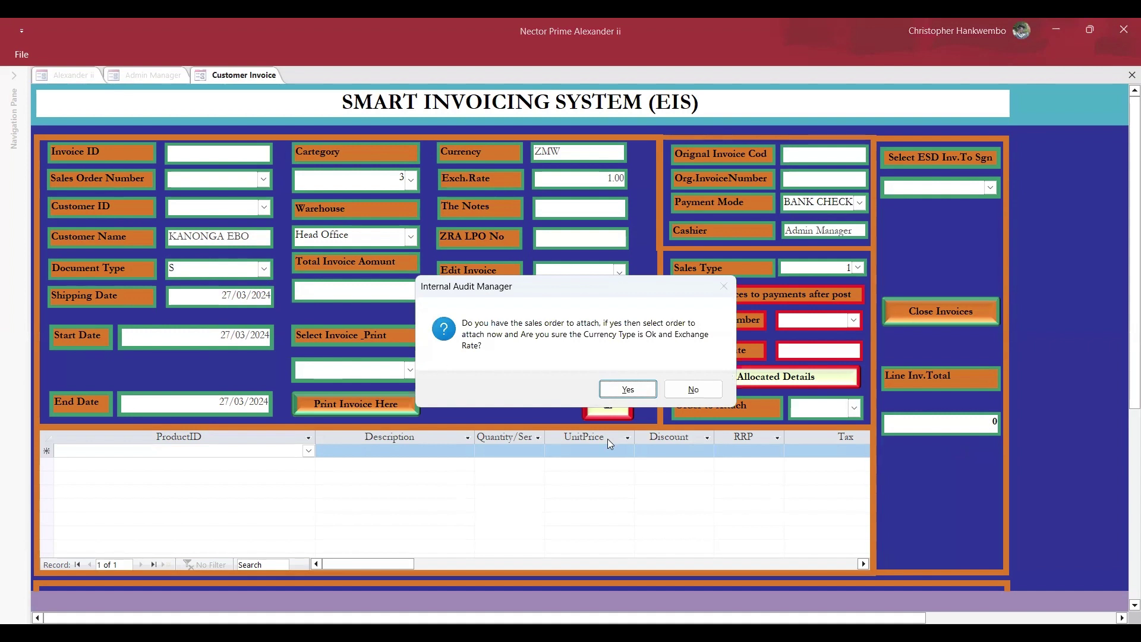
Decline attaching a sales order so the header saves as invoice 631
left_click(695, 390)
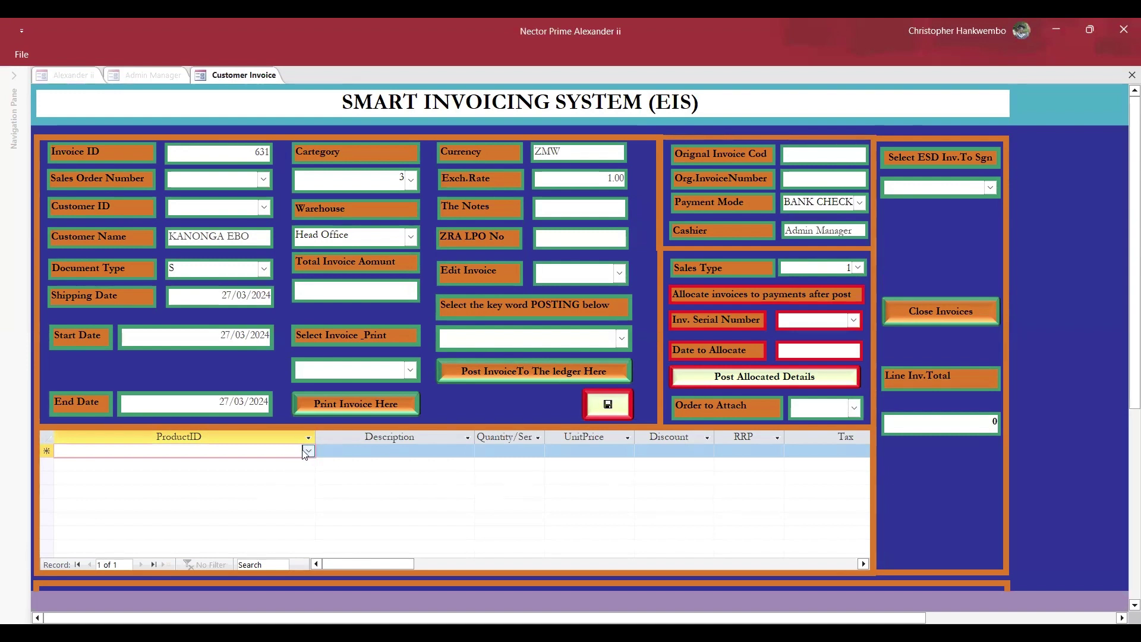
left_click(306, 452)
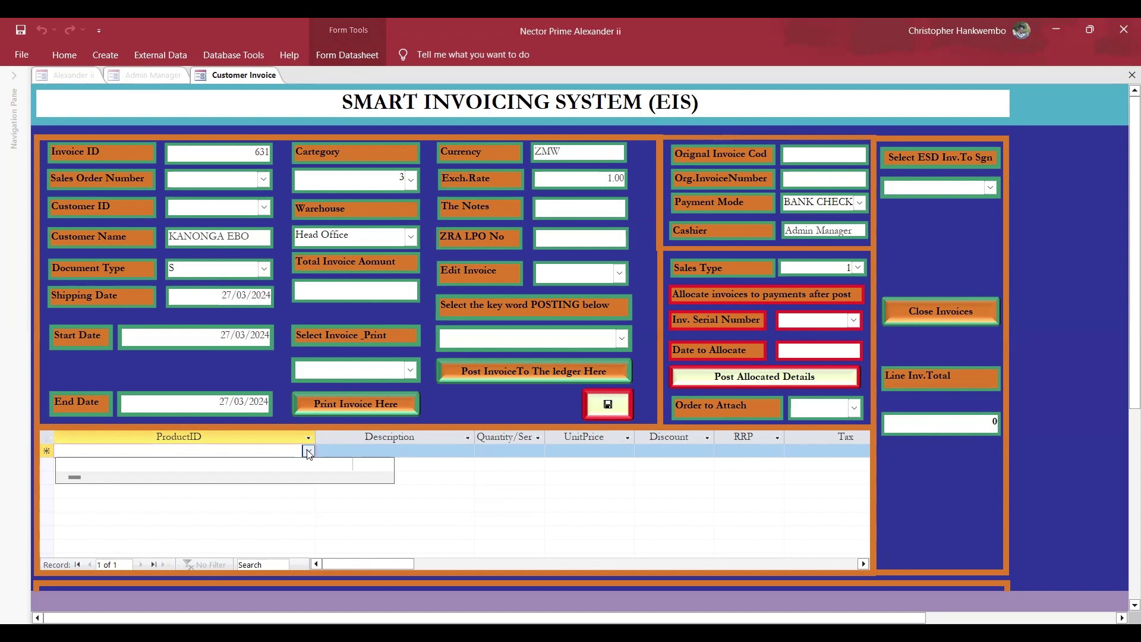
Add a PACKAGED WATER 1000 ML line, quantity 1 at 120.00, totalling 120.00
left_click(308, 453)
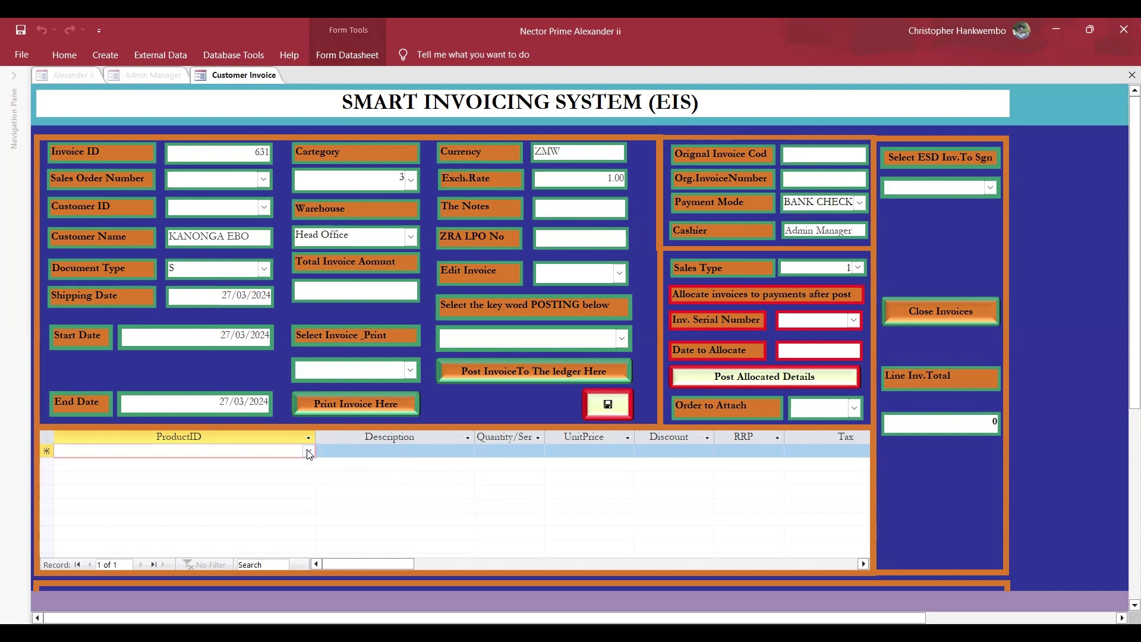
type("WATER")
left_click(308, 453)
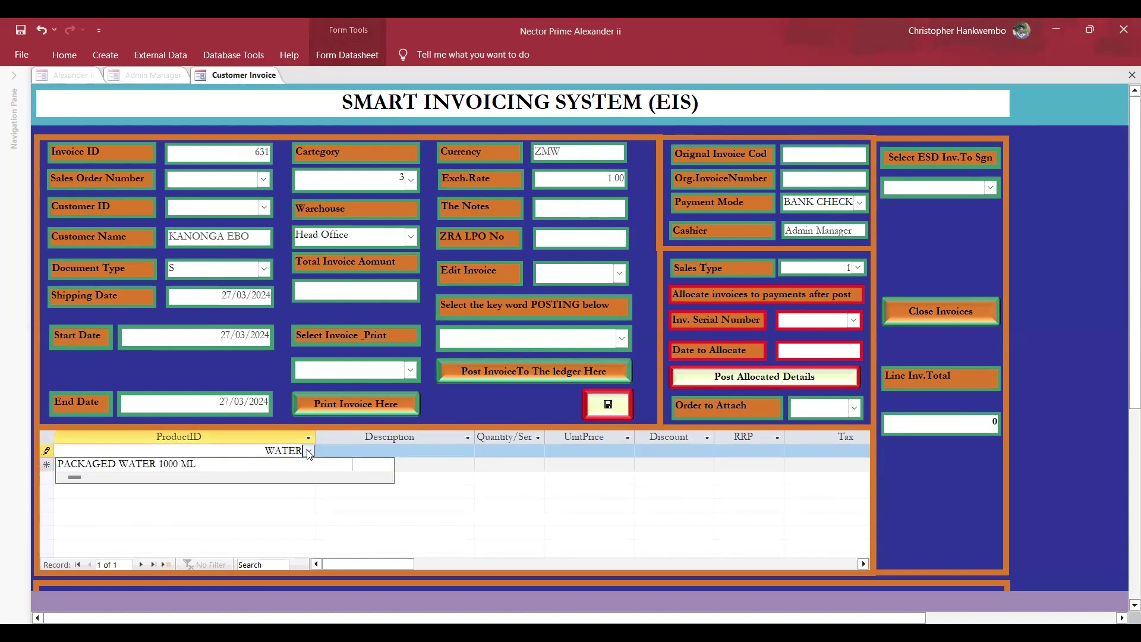
left_click(135, 465)
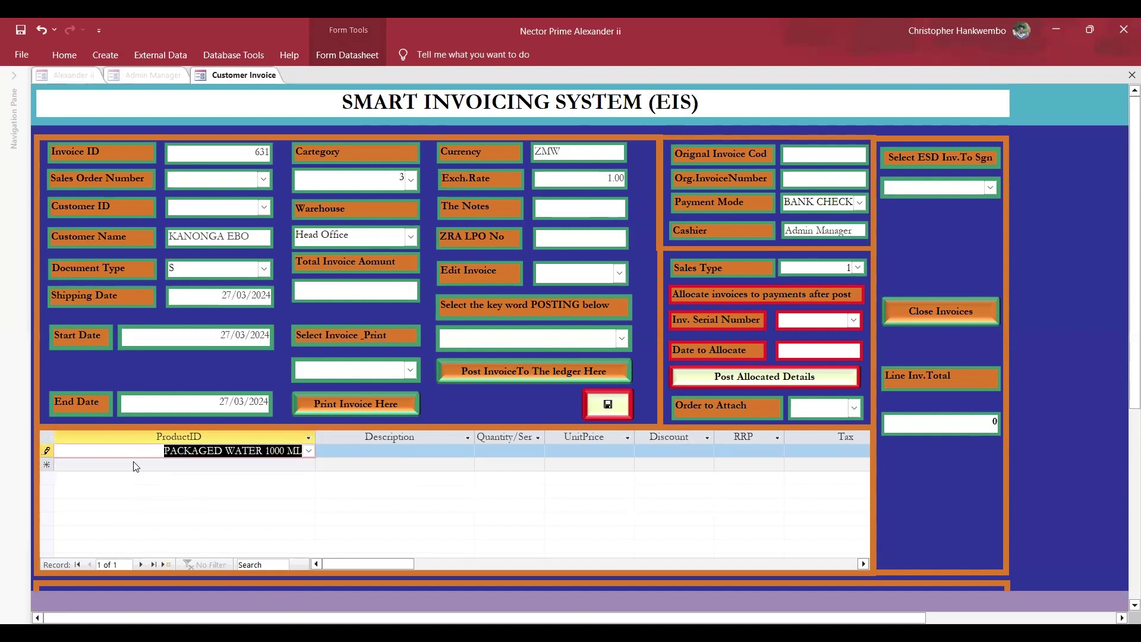
key("Tab")
key("Tab")
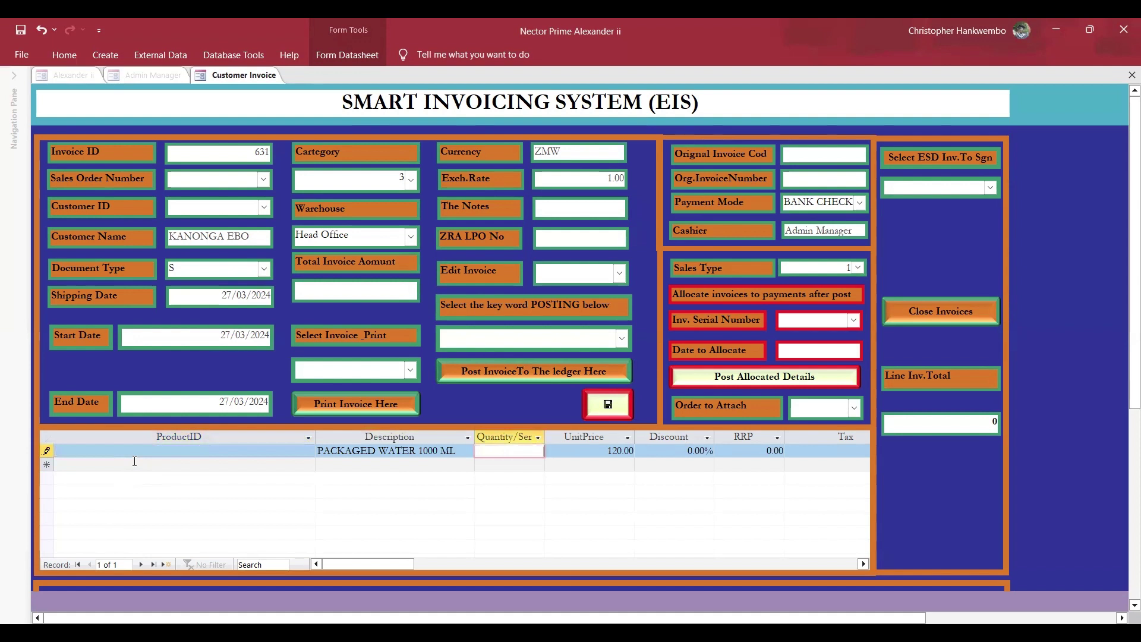
type("1")
key("Tab")
key("Tab")
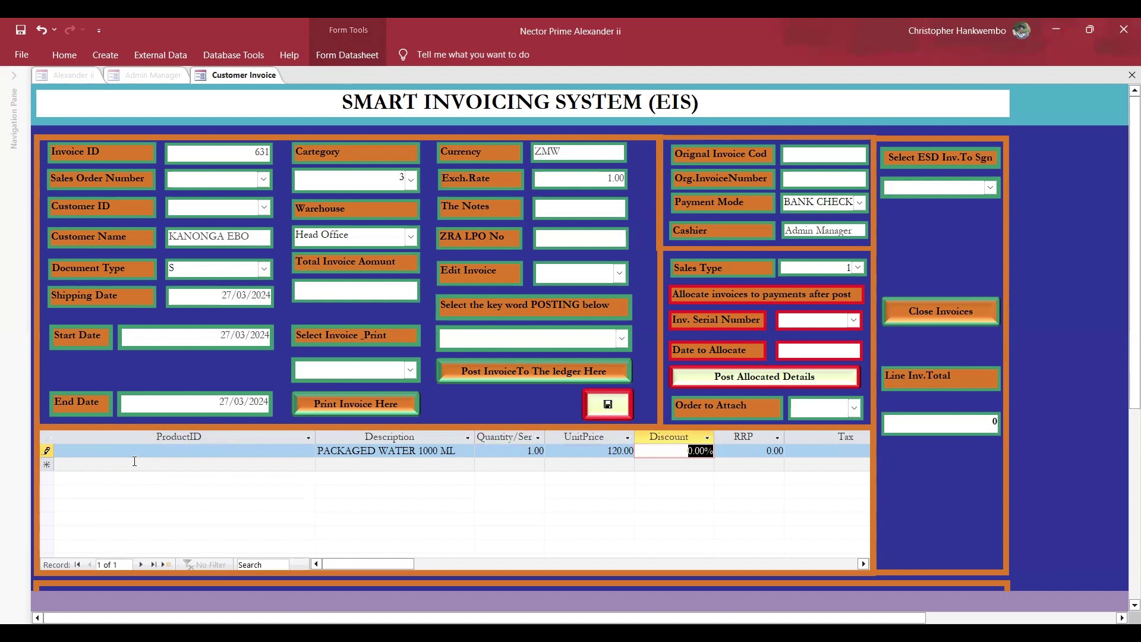
left_click(134, 461)
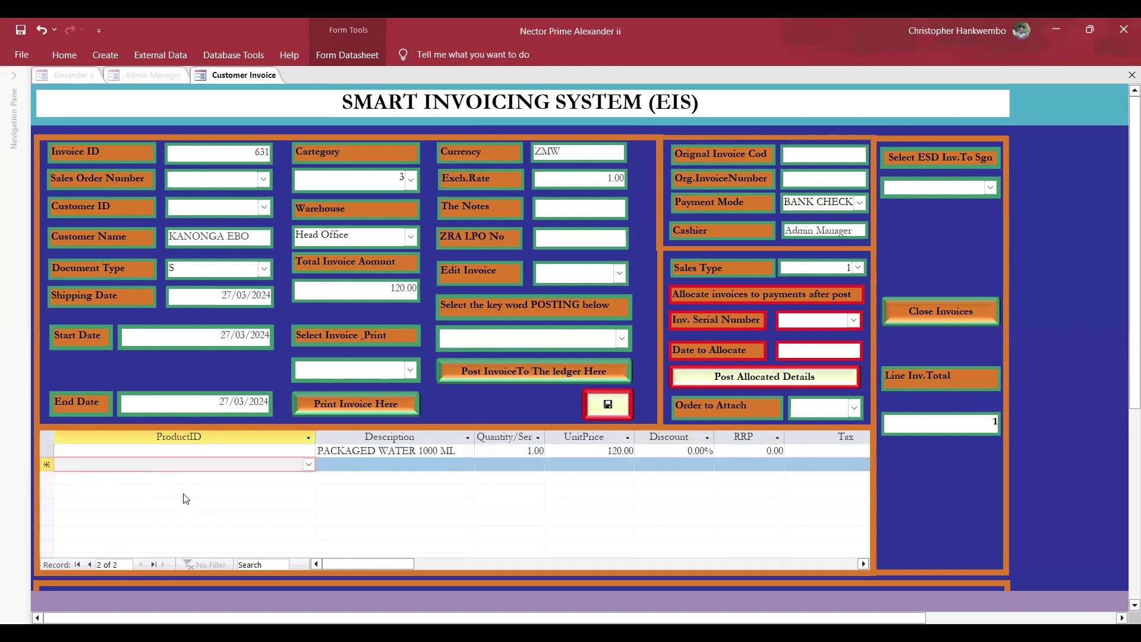
Add a CEMENT line, quantity 2 at 150.00, bringing the invoice total to 428.28
type("CEM")
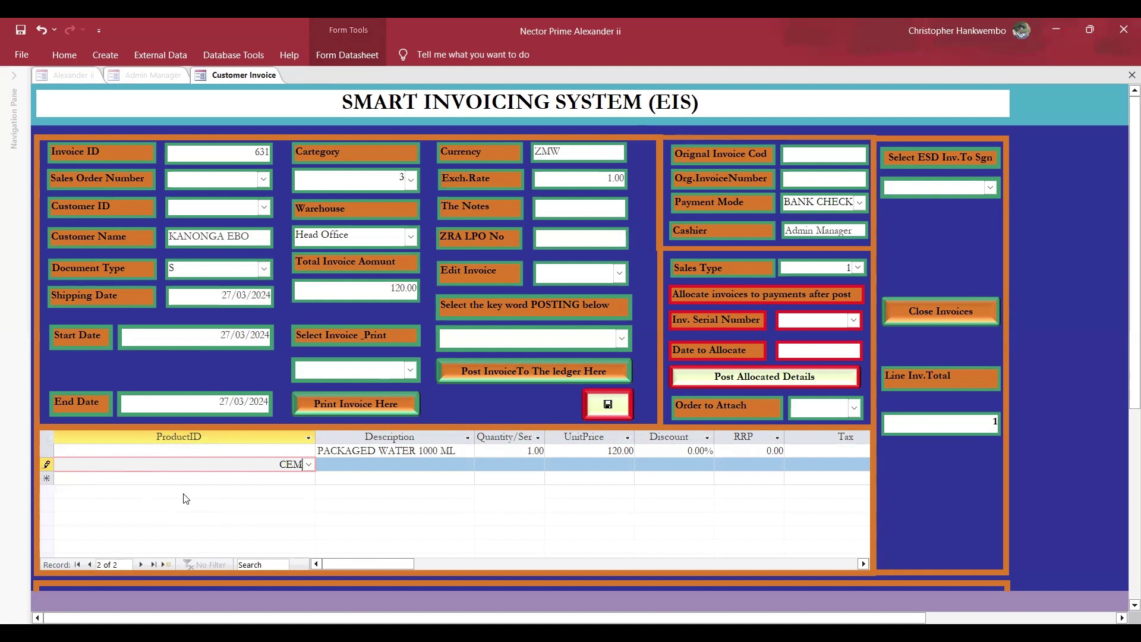
type("ENT")
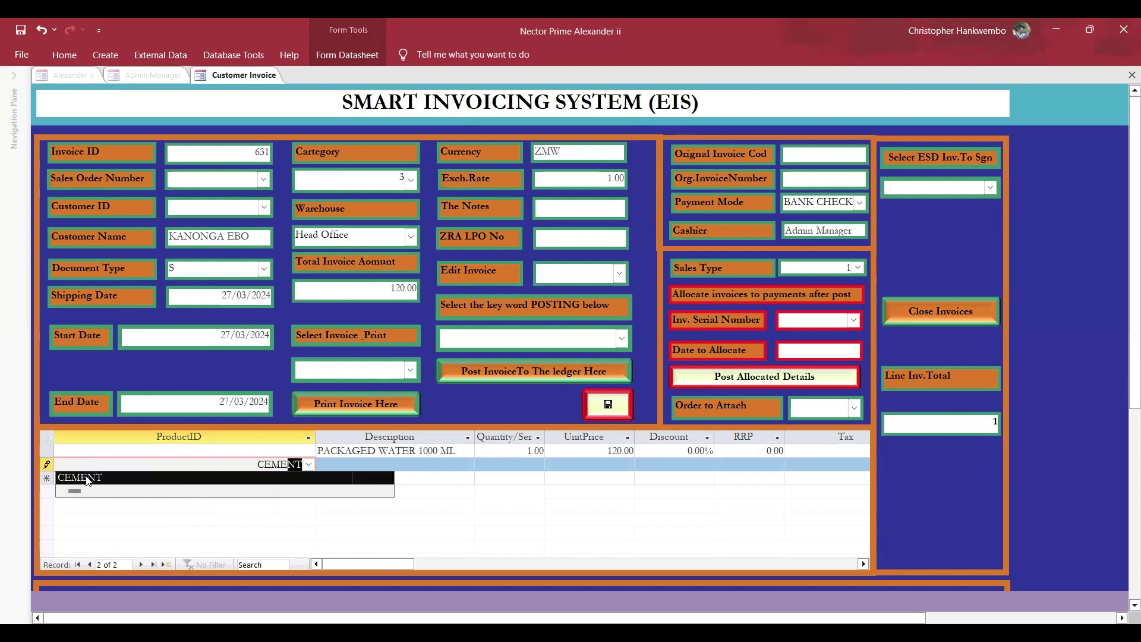
type("N")
left_click(87, 478)
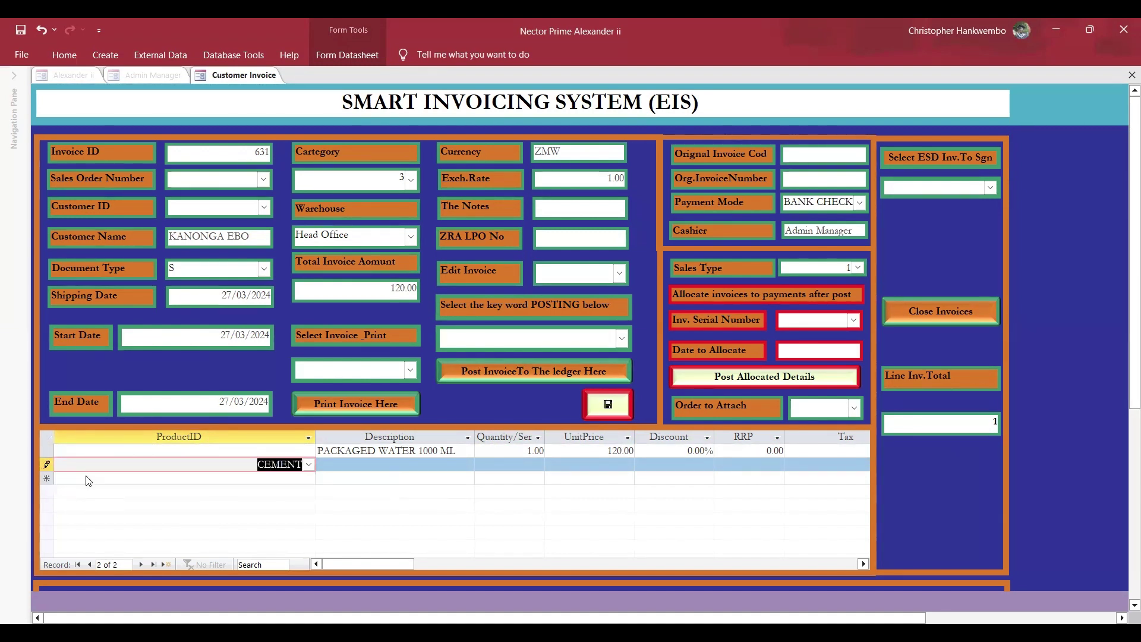
key("Tab")
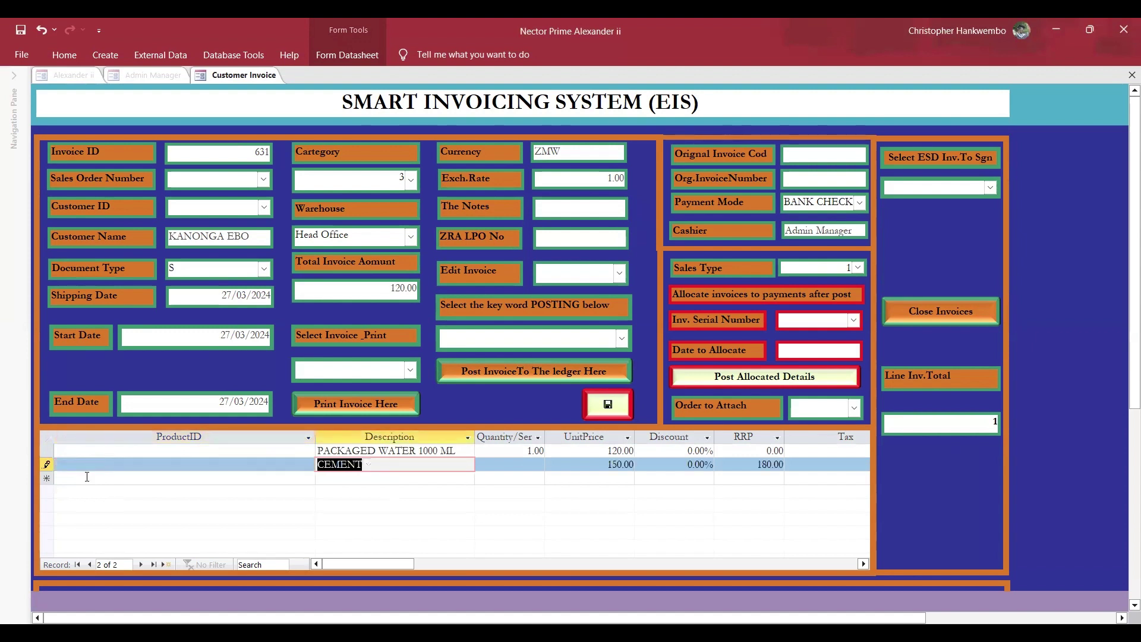
key("Tab")
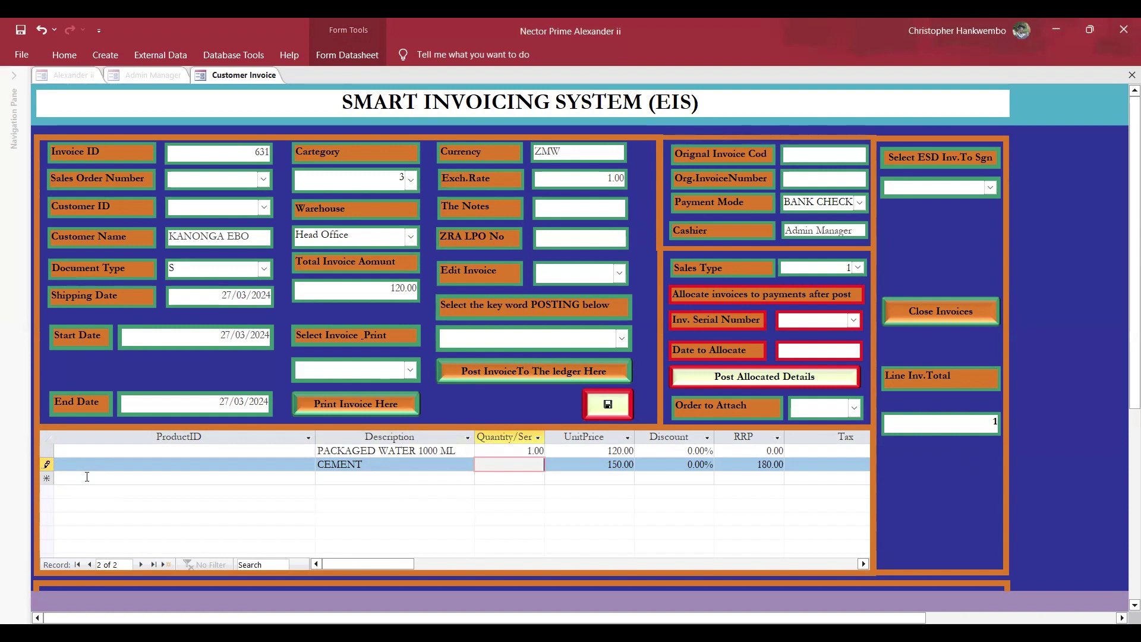
type("2")
key("Tab")
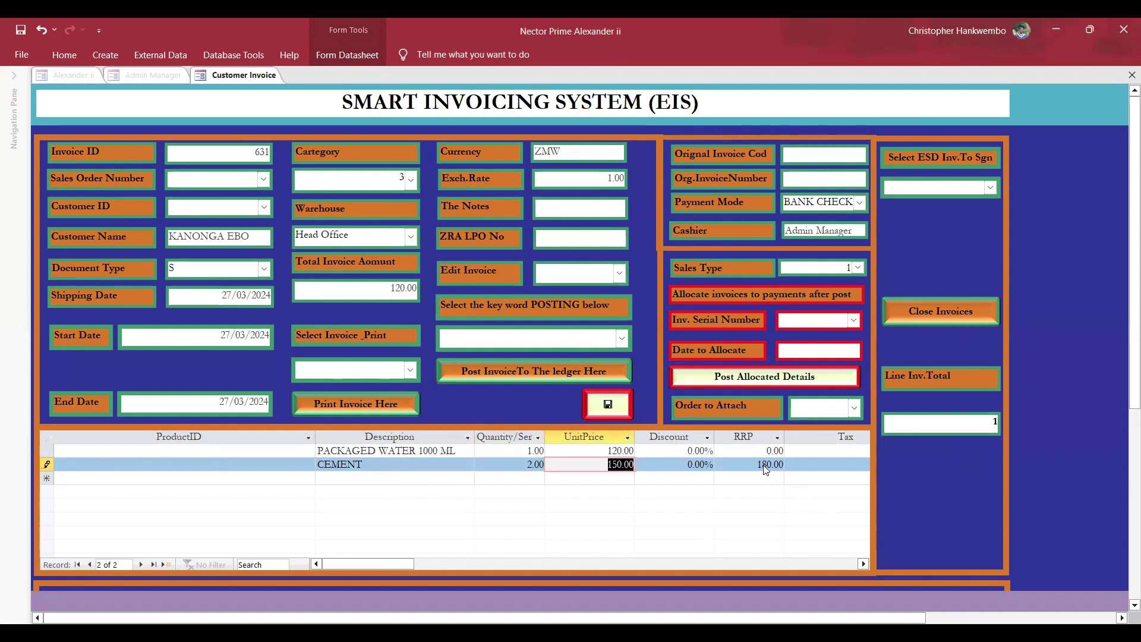
key("Tab")
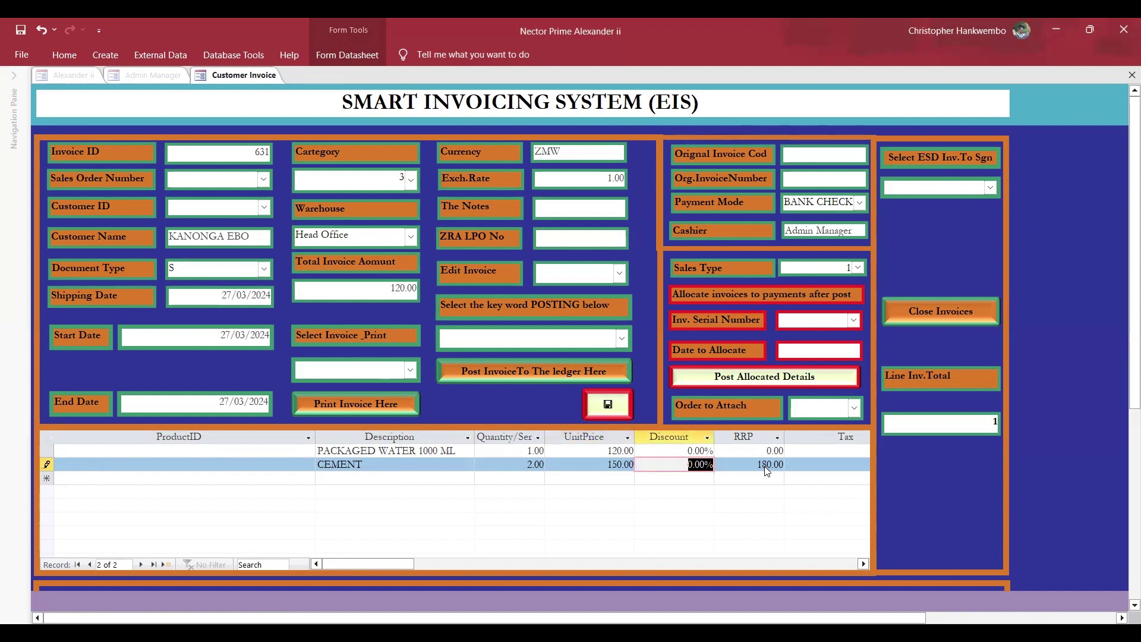
key("Tab")
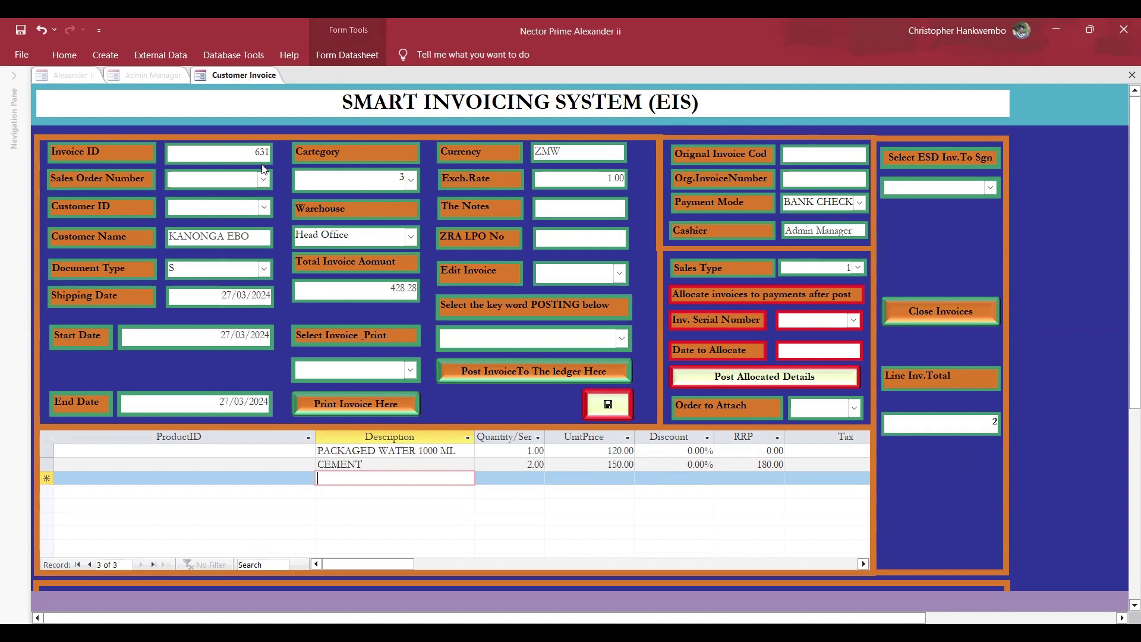
Save invoice 631 and list the invoices awaiting ESD signing
left_click(606, 404)
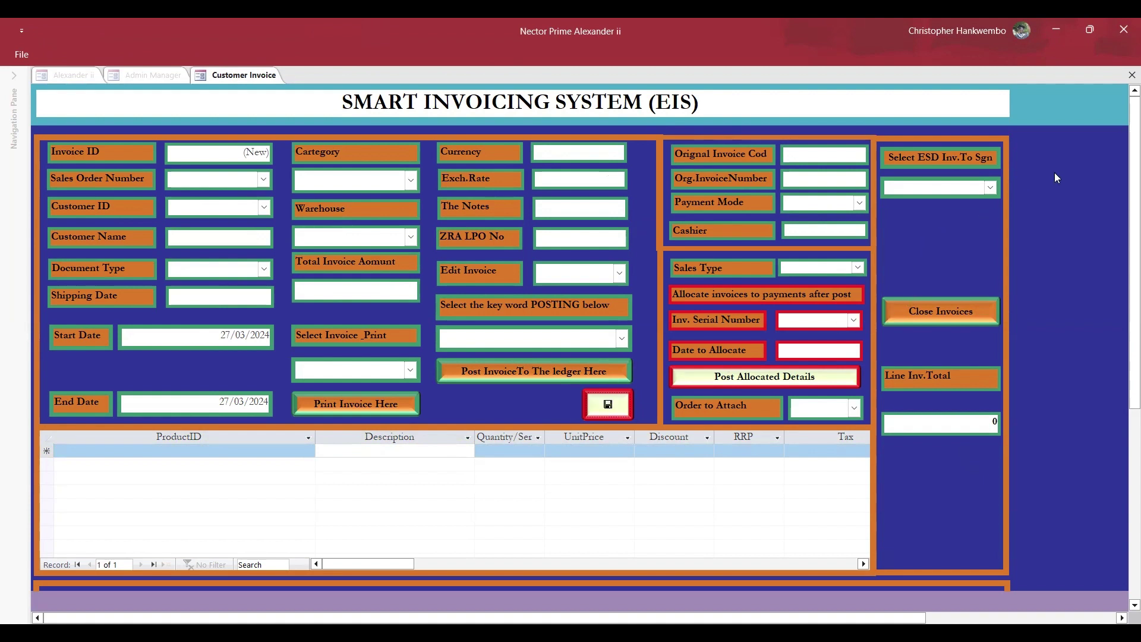
left_click(992, 188)
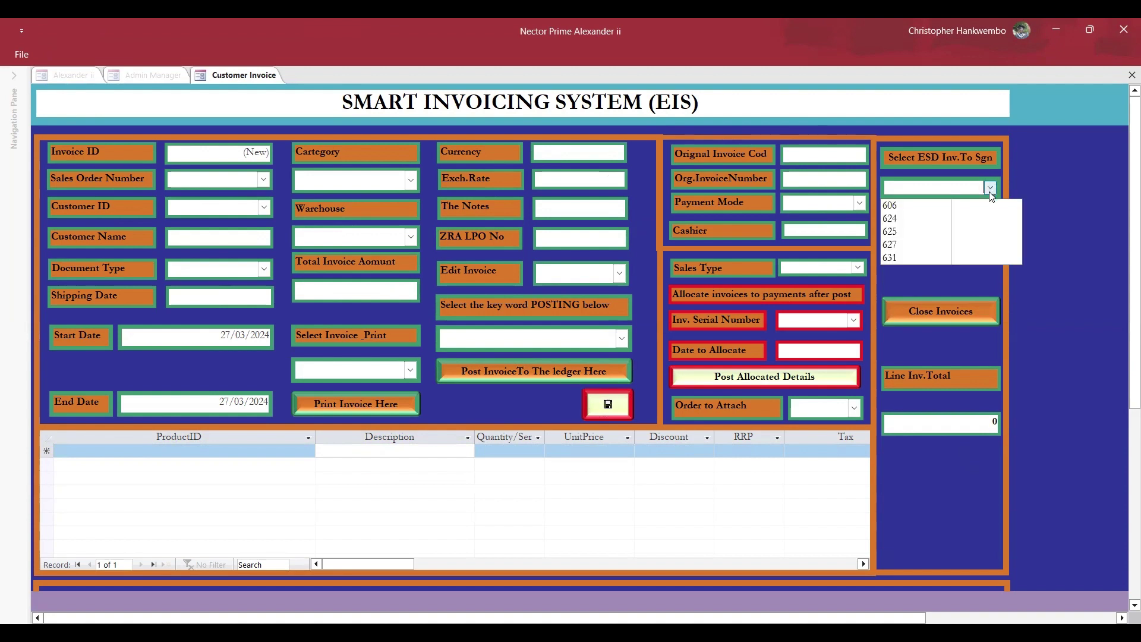
Choose invoice 631 from the ESD invoices-to-sign list
left_click(893, 258)
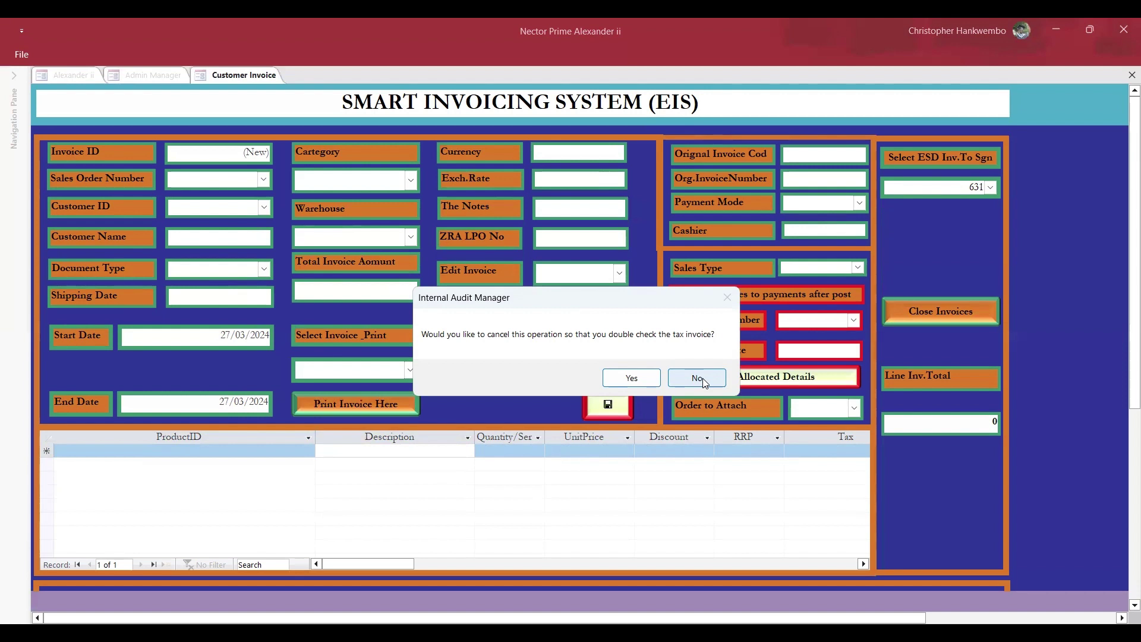
Proceed with signing invoice 631 and acknowledge the response: code 000, 'It is succeeded'
left_click(701, 381)
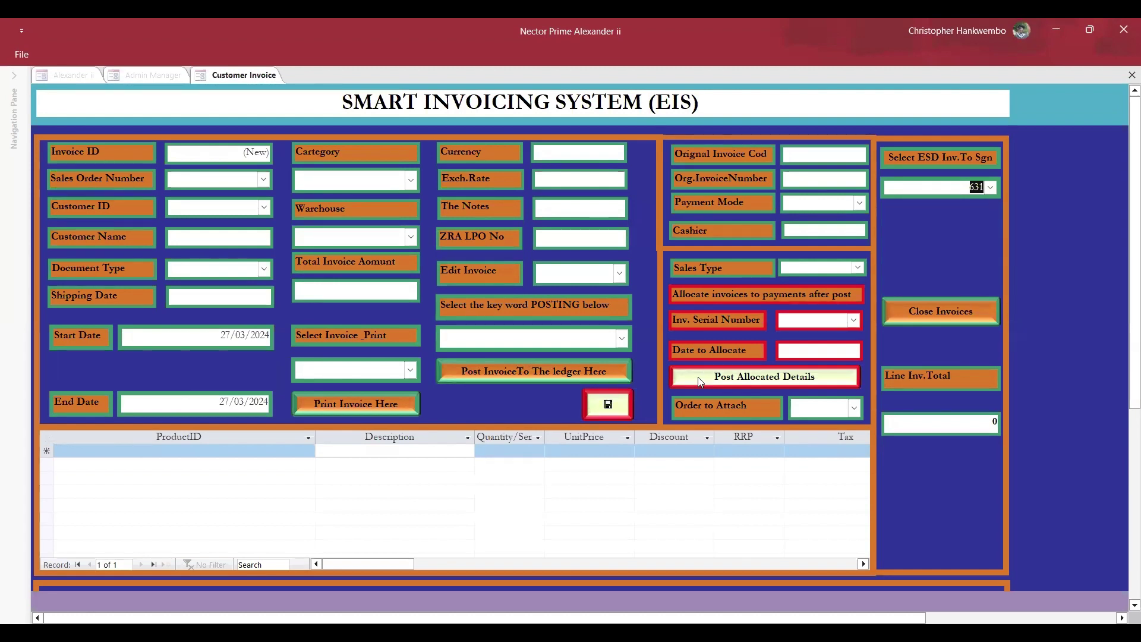
left_click(700, 382)
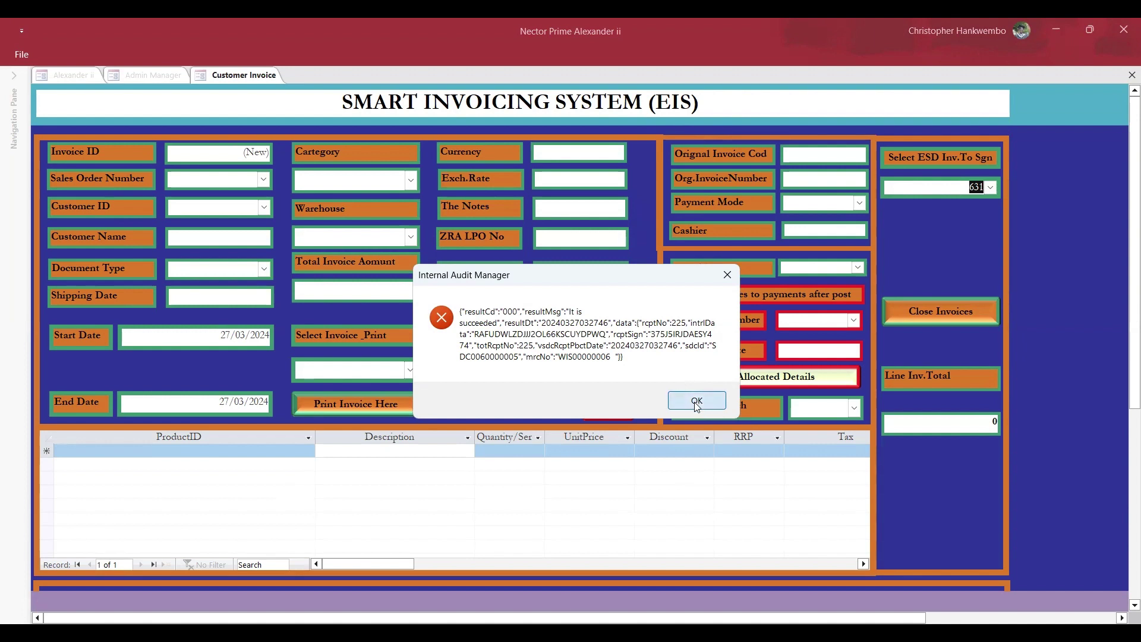
left_click(697, 401)
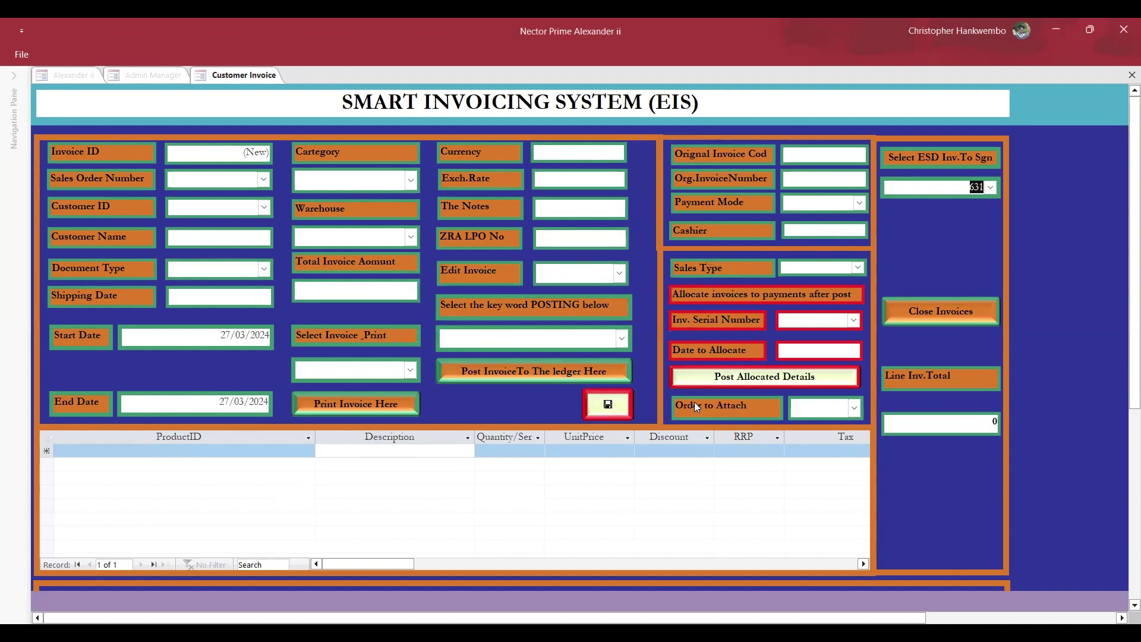
left_click(414, 373)
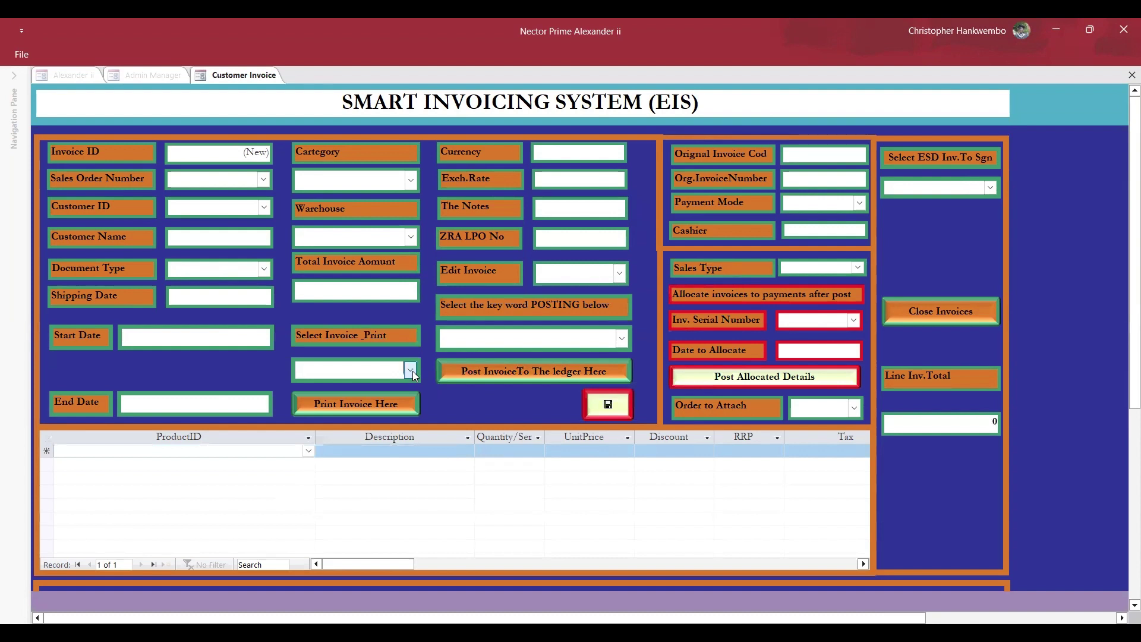
left_click(411, 370)
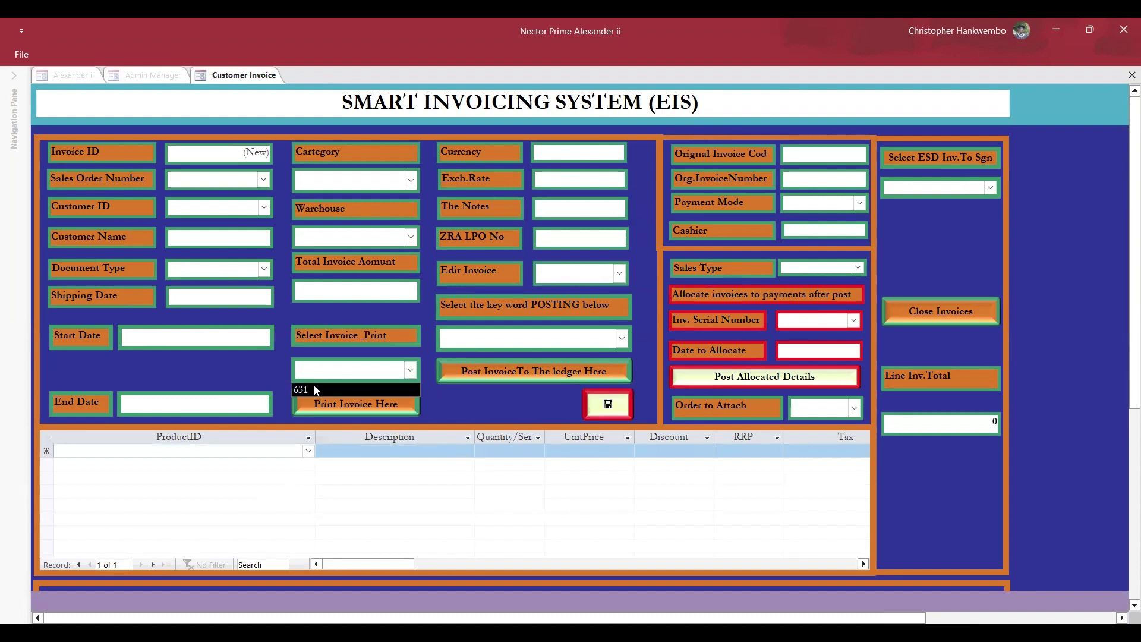
left_click(339, 390)
left_click(360, 410)
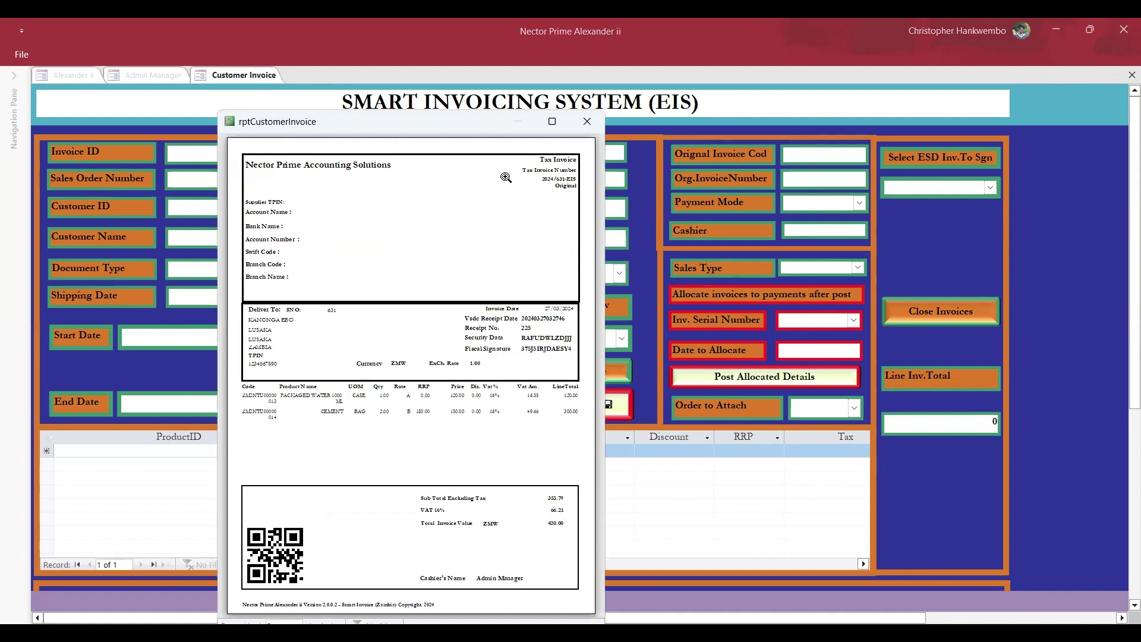
left_click(552, 122)
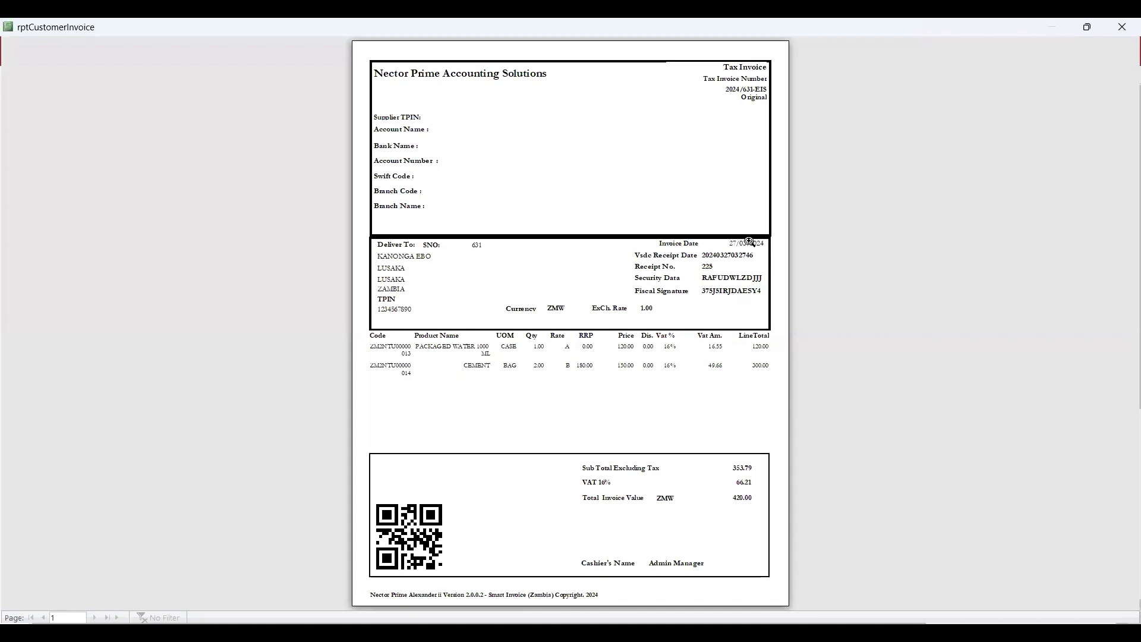
Zoom in on the rptCustomerInvoice preview showing the invoice 631 lines and 420.00 ZMW total
left_click(713, 273)
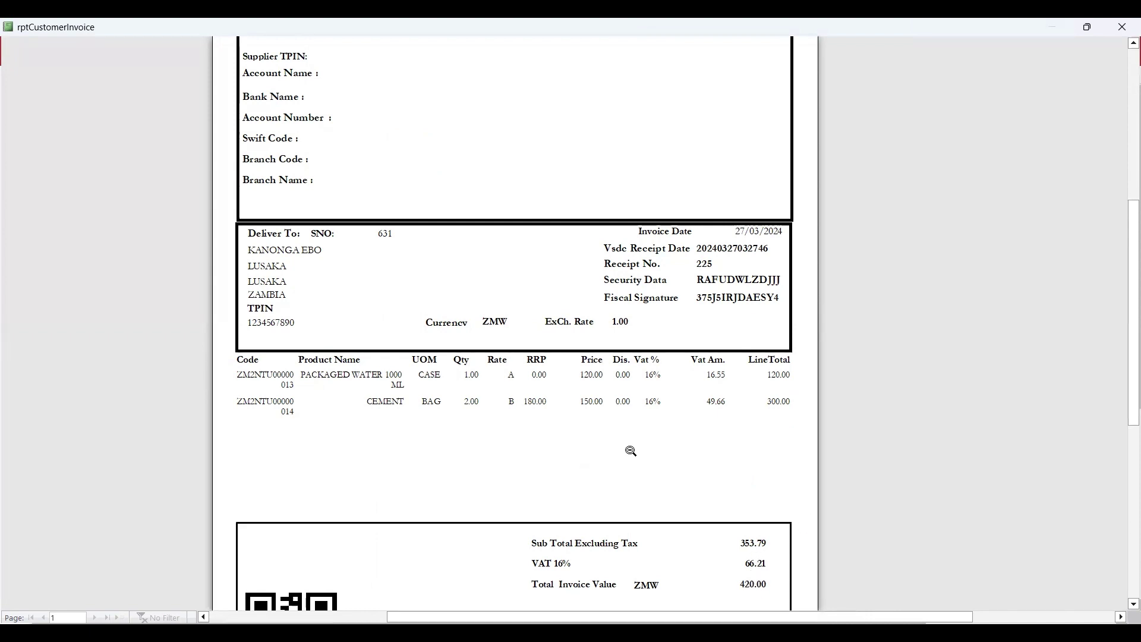
Scroll through invoice 2024/631-EIS to check receipt 225, fiscal signature, QR code and 420.00 ZMW total
left_click(1129, 45)
scroll(1125, 51, "up", 3)
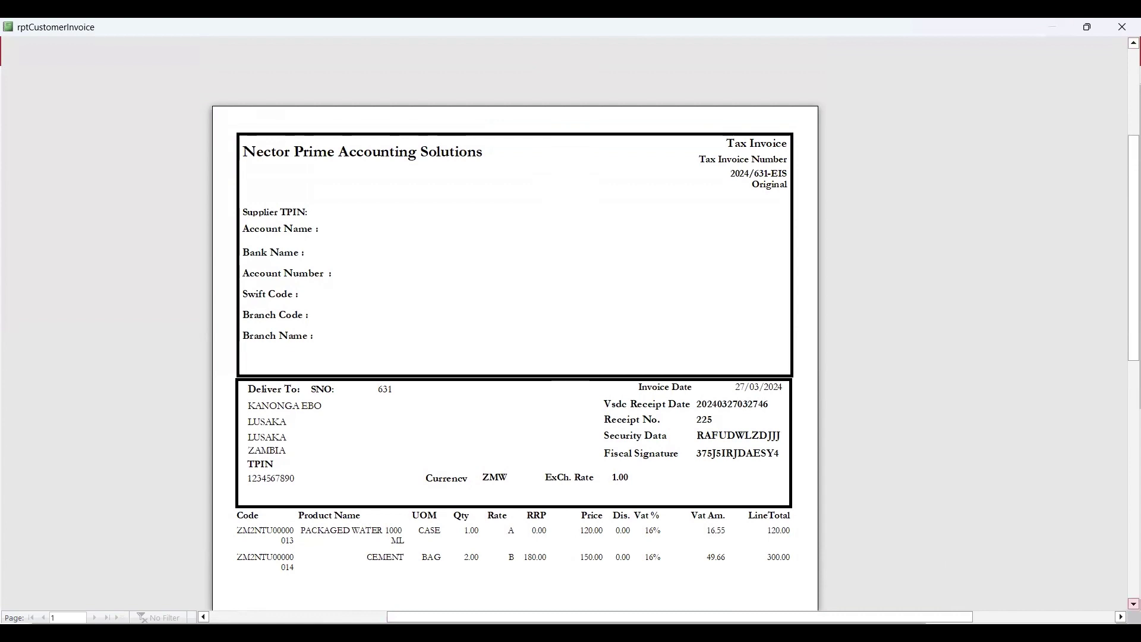
scroll(1124, 594, "down", 2)
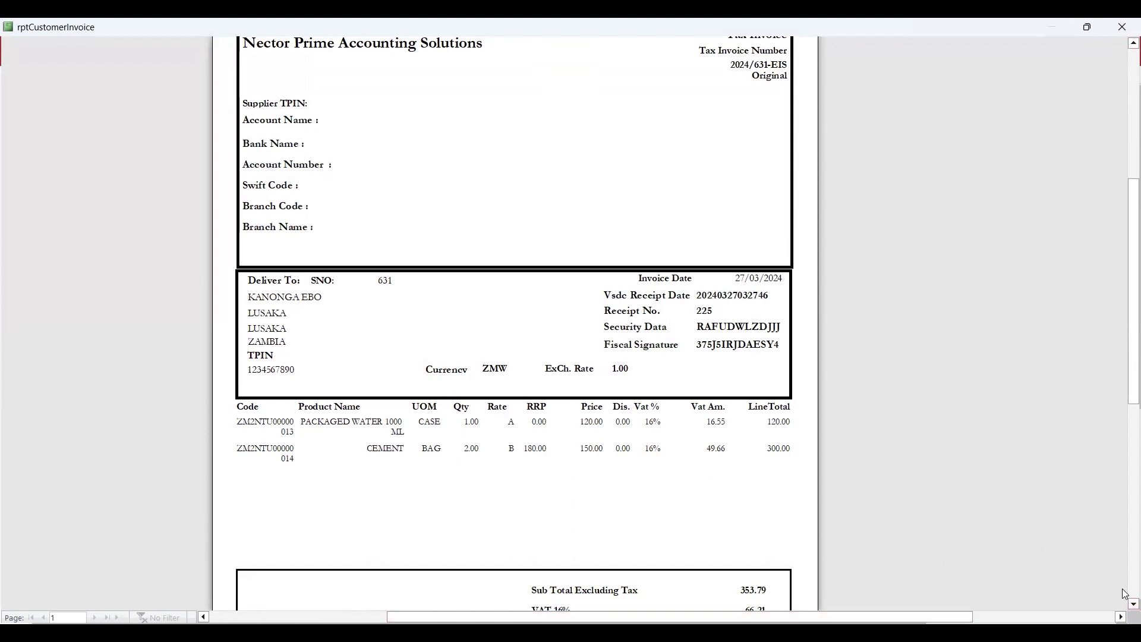
left_click(1133, 603)
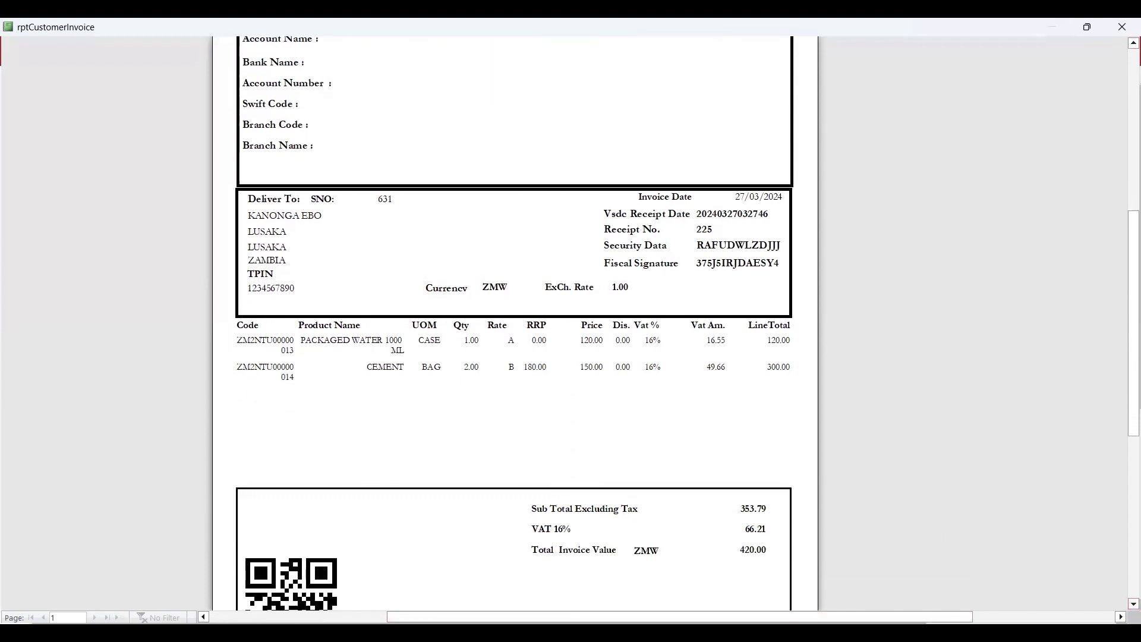
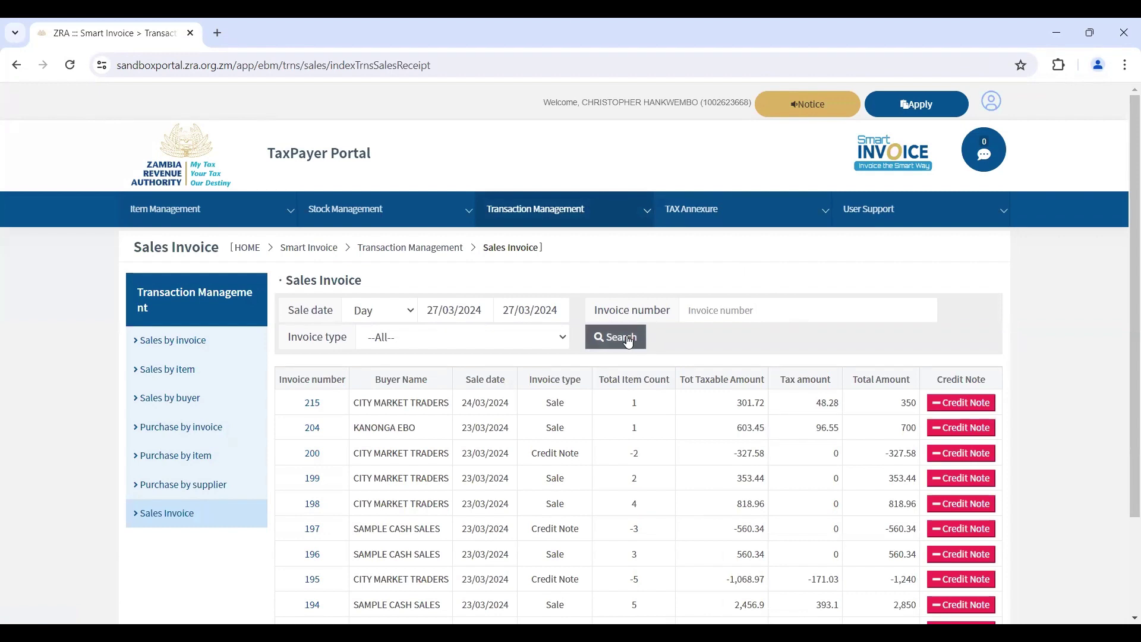
Search the sales invoices dated 27/03/2024 and open the details of invoice 225
left_click(631, 341)
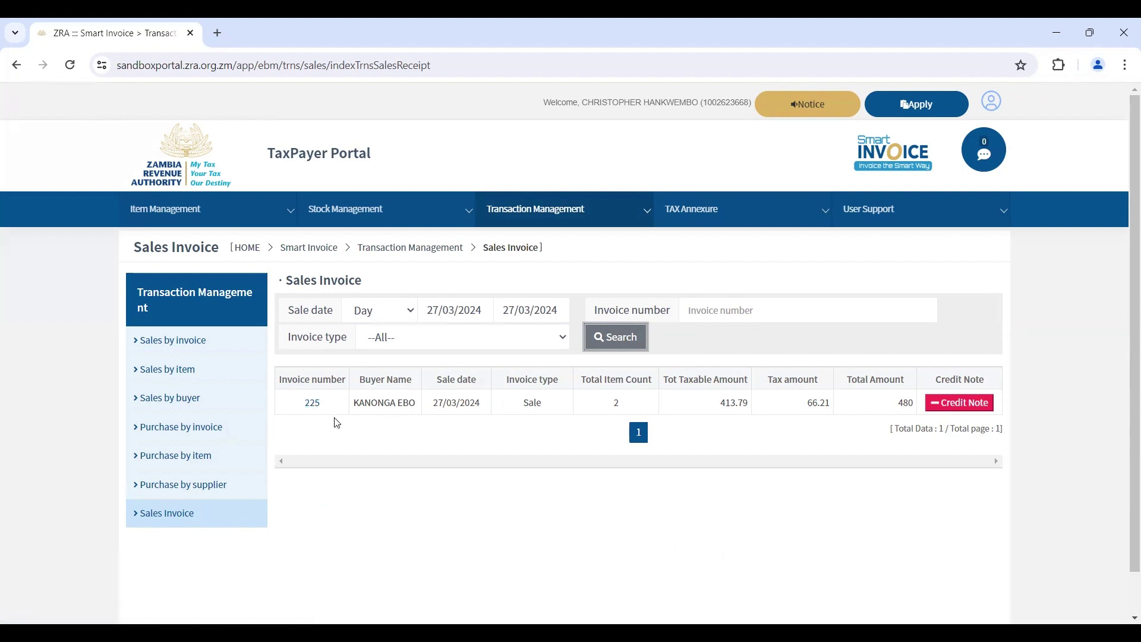
left_click(312, 402)
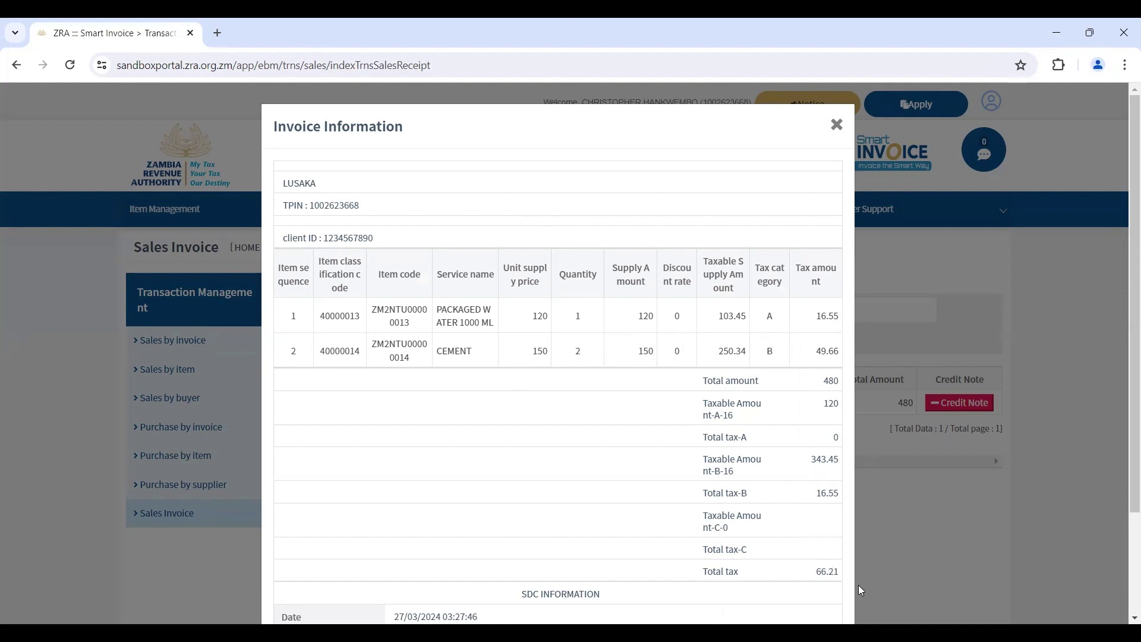
Review invoice 225's SDC details, then return to the customer invoice print preview
scroll(1134, 618, "down", 2)
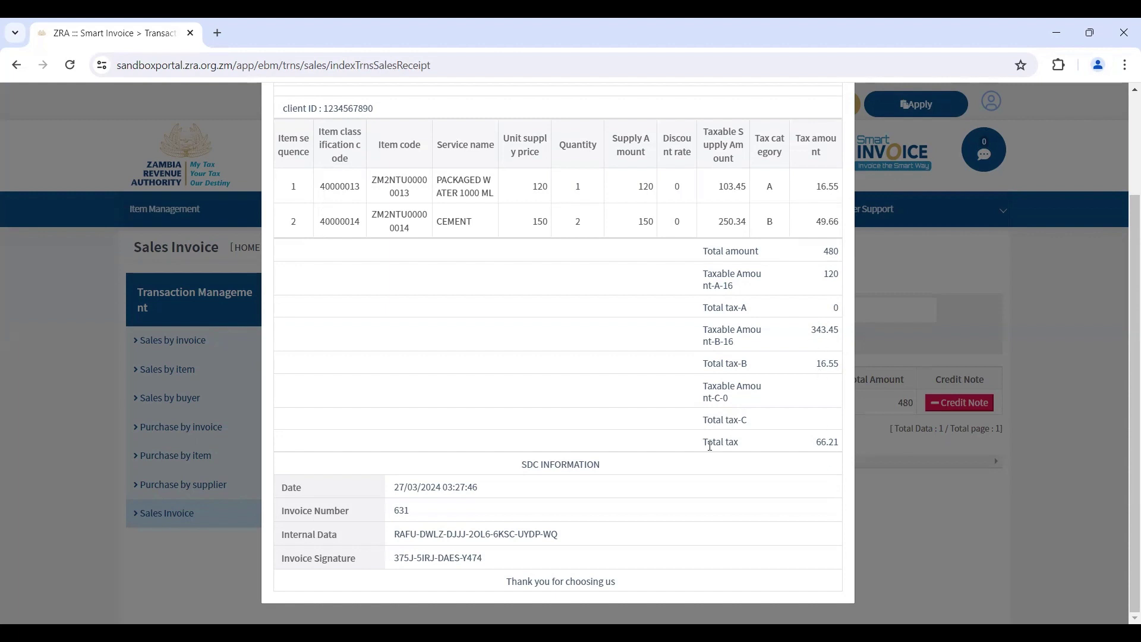
left_click(1130, 91)
scroll(1124, 93, "up", 2)
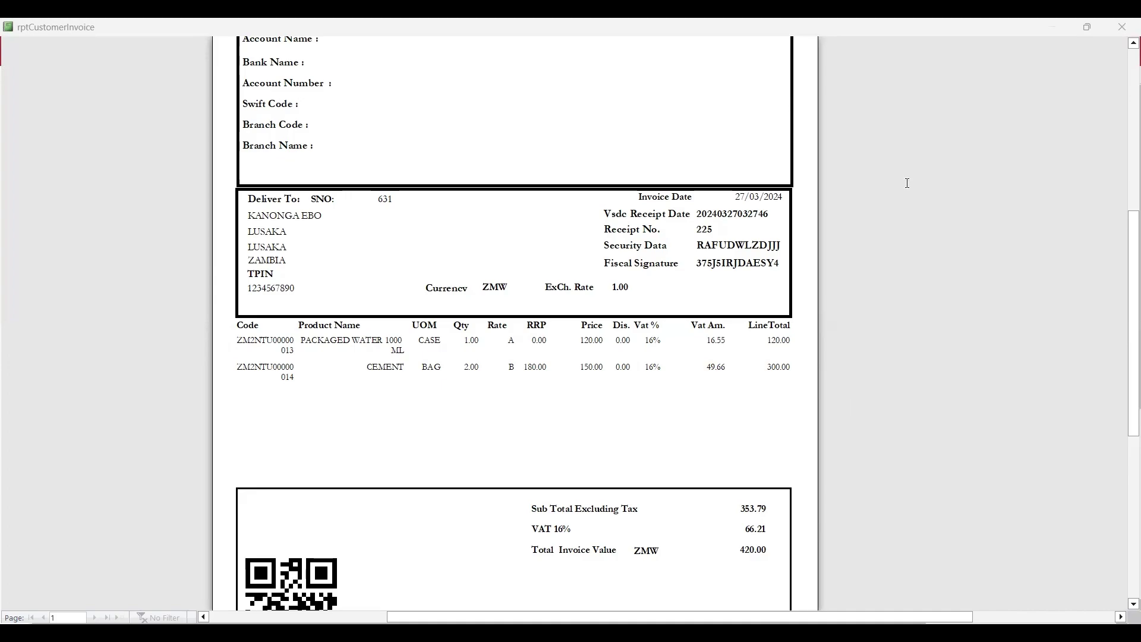
Close the customer invoice print preview and the invoice entry form
key("Escape")
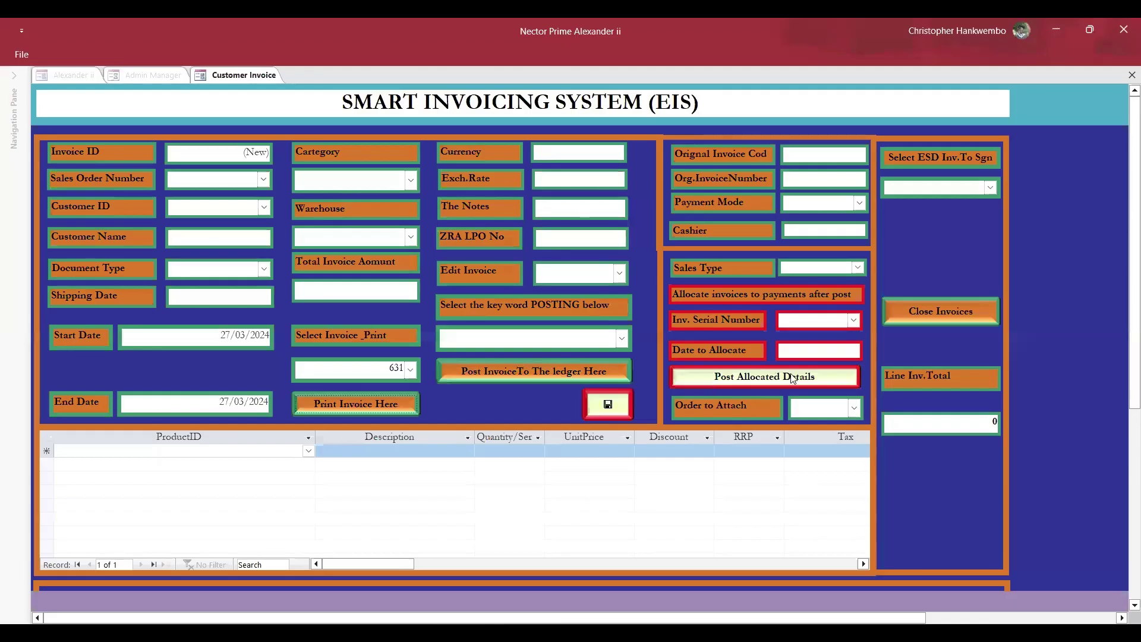
left_click(915, 310)
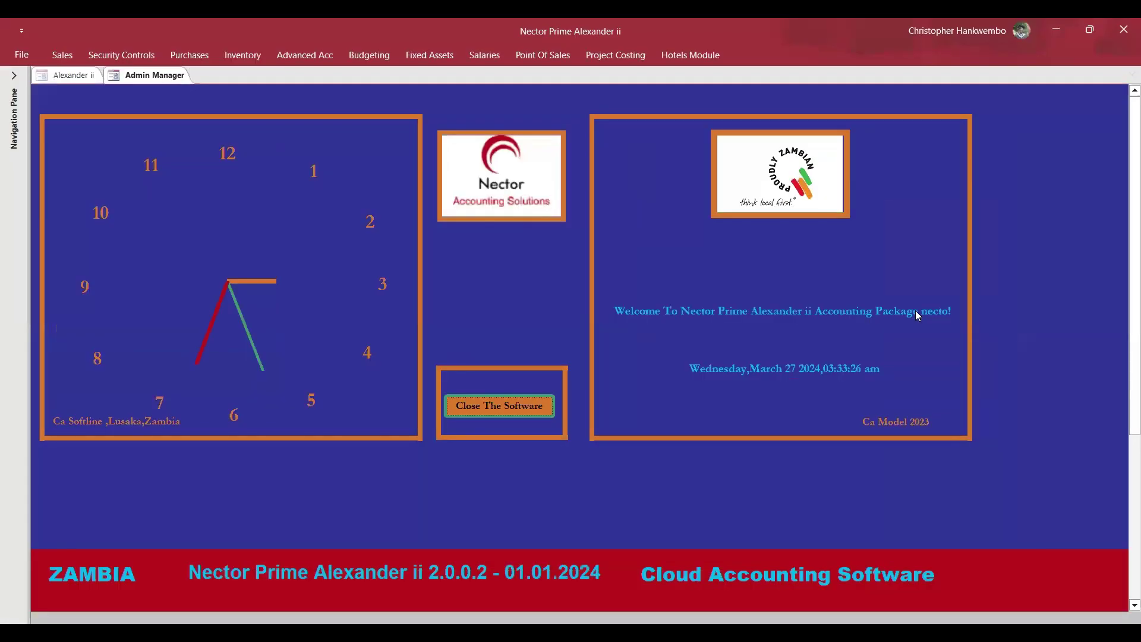
Close the software from the Admin Manager home screen
left_click(537, 408)
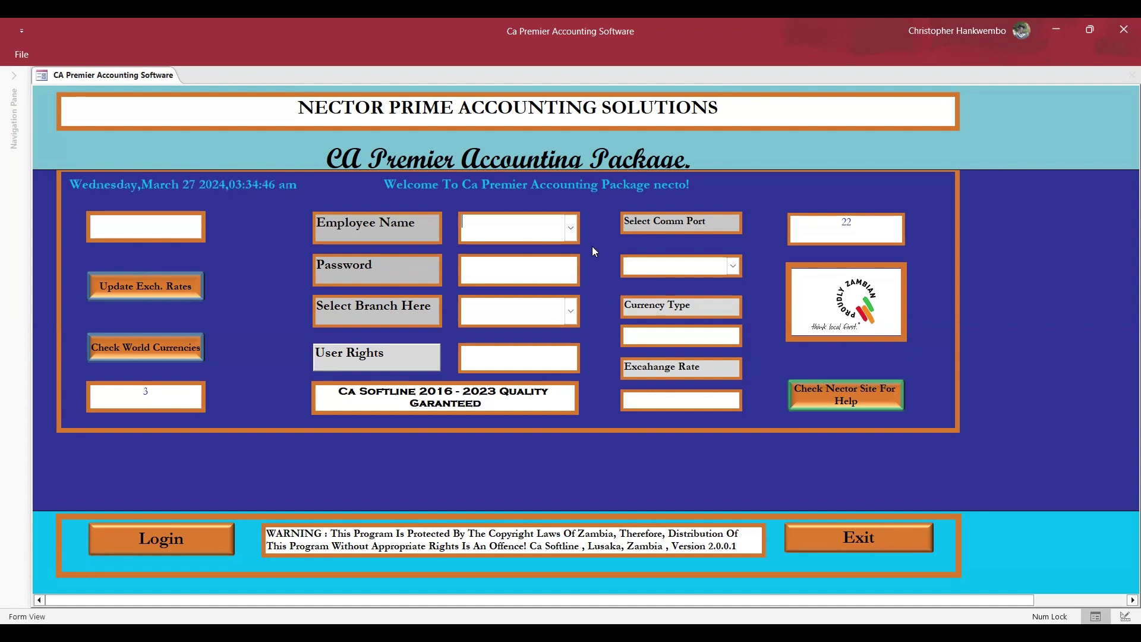
Select Admin Manager as the employee and enter the account password
left_click(570, 228)
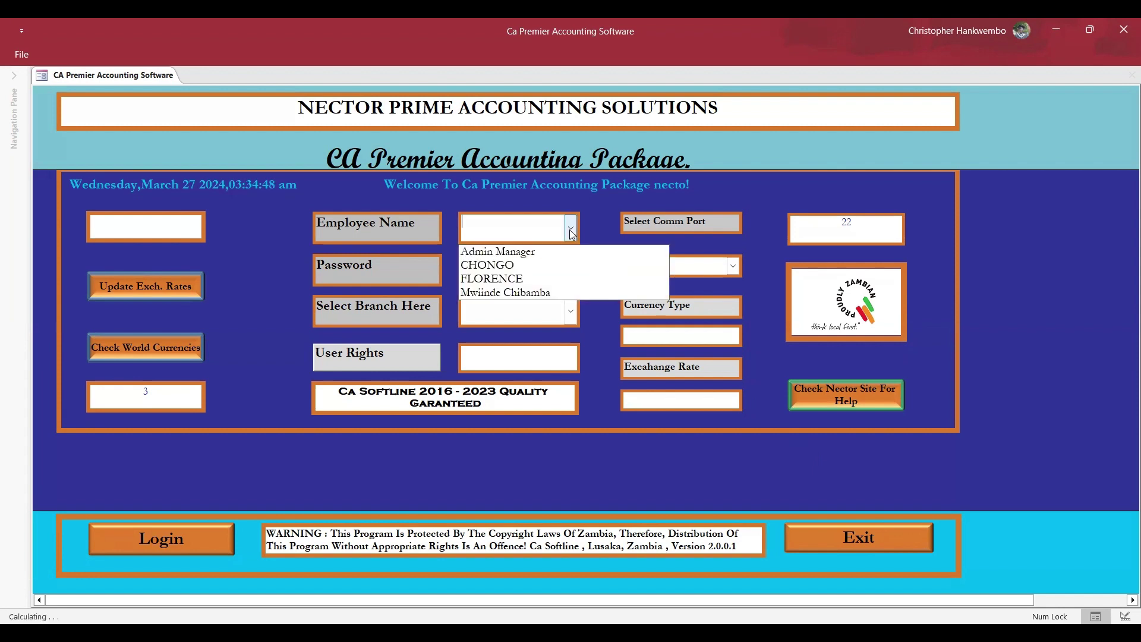
left_click(500, 251)
left_click(484, 278)
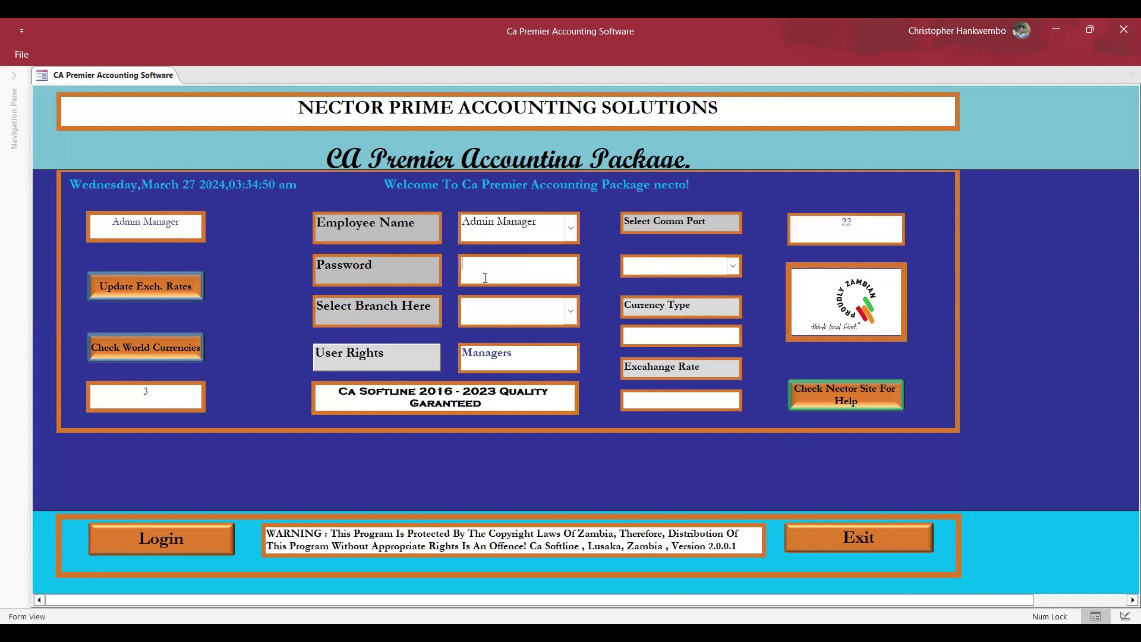
type("****")
Choose Head Office branch, Com4 port and ZMW currency, then open the smart invoicing controls
left_click(571, 311)
left_click(487, 332)
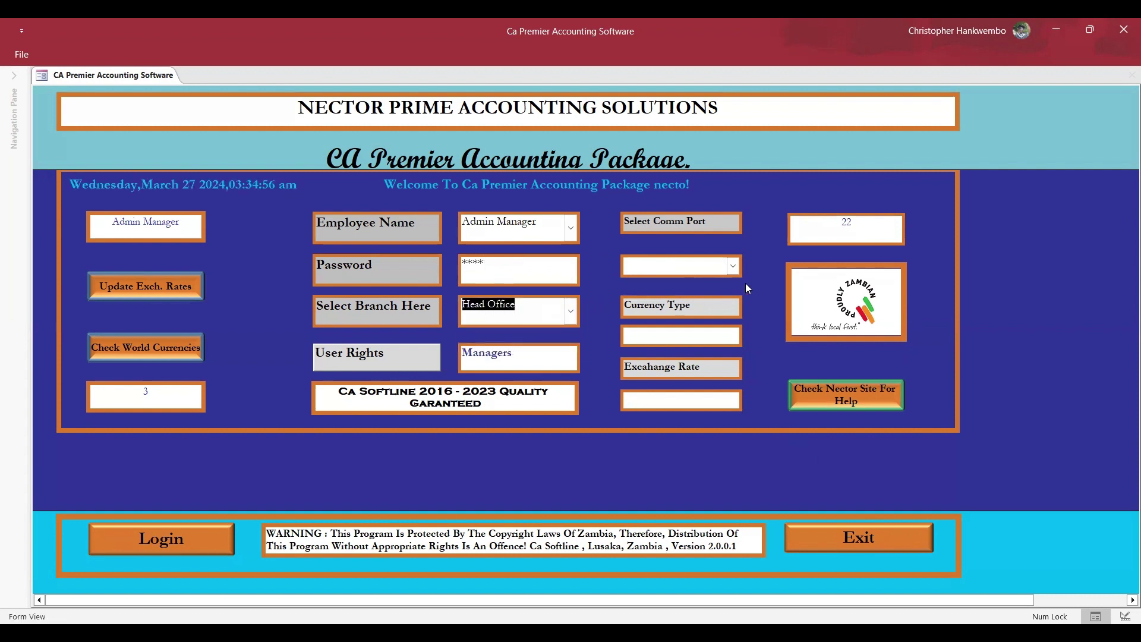
left_click(733, 265)
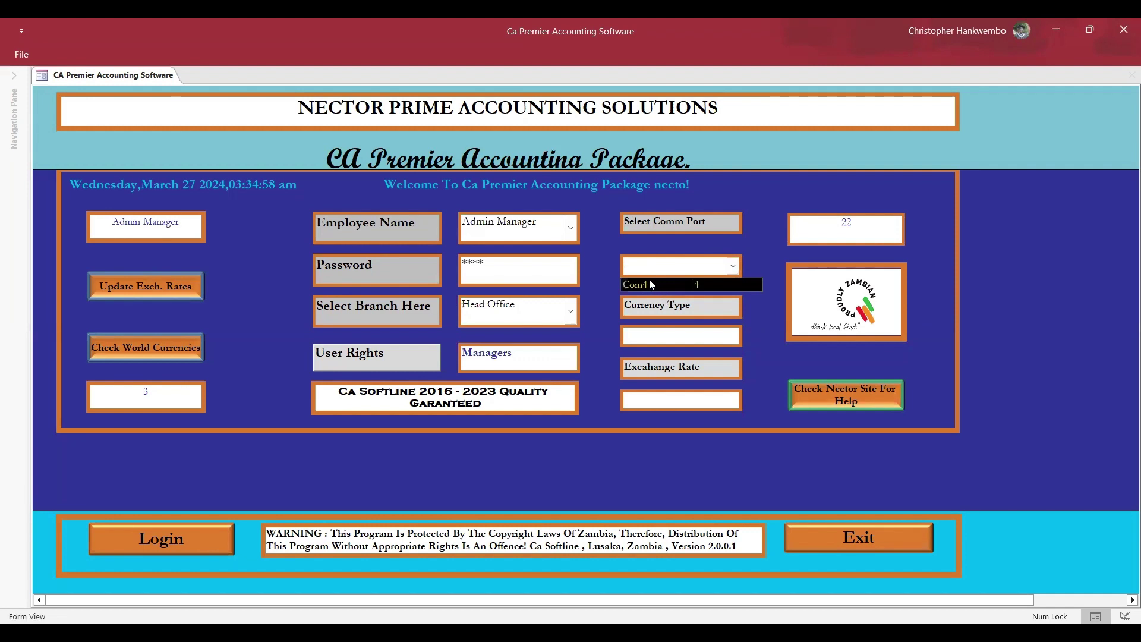
left_click(651, 285)
left_click(650, 332)
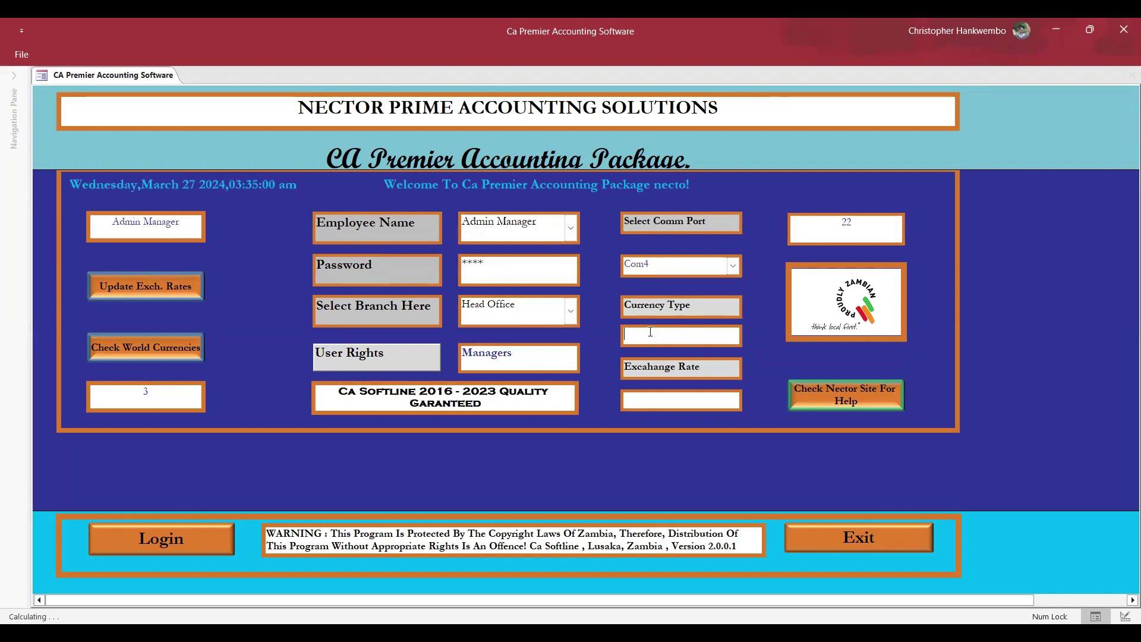
key("Caps_Lock")
type("ZMW")
key("Tab")
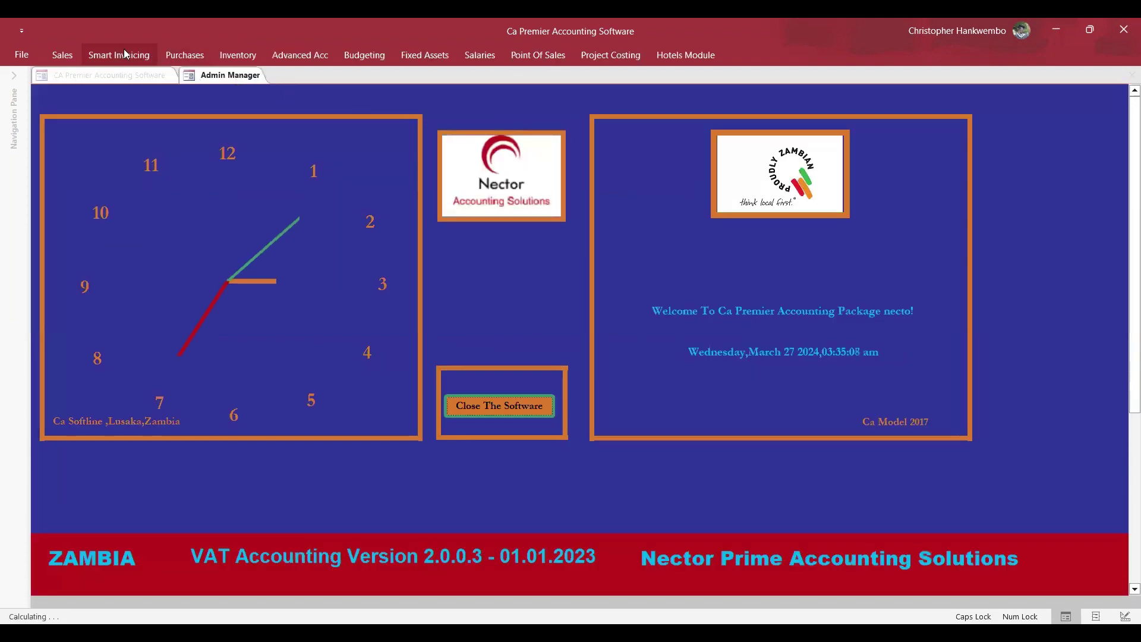
left_click(127, 53)
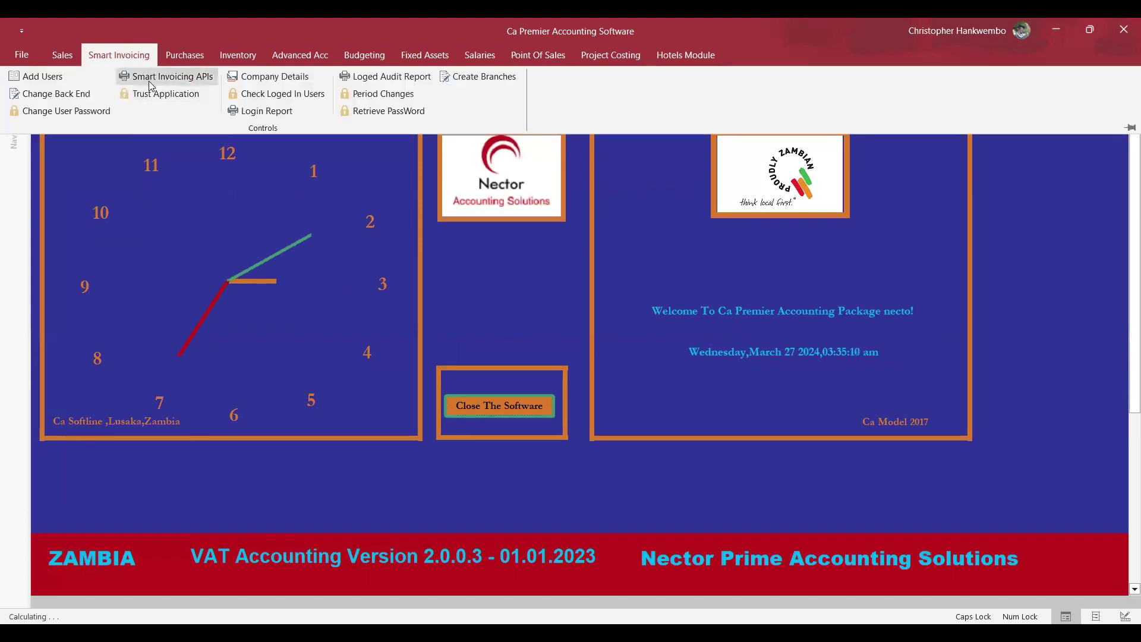
Start a new tax invoice for CITY MARKET TRADERS without attaching a sales order
left_click(62, 55)
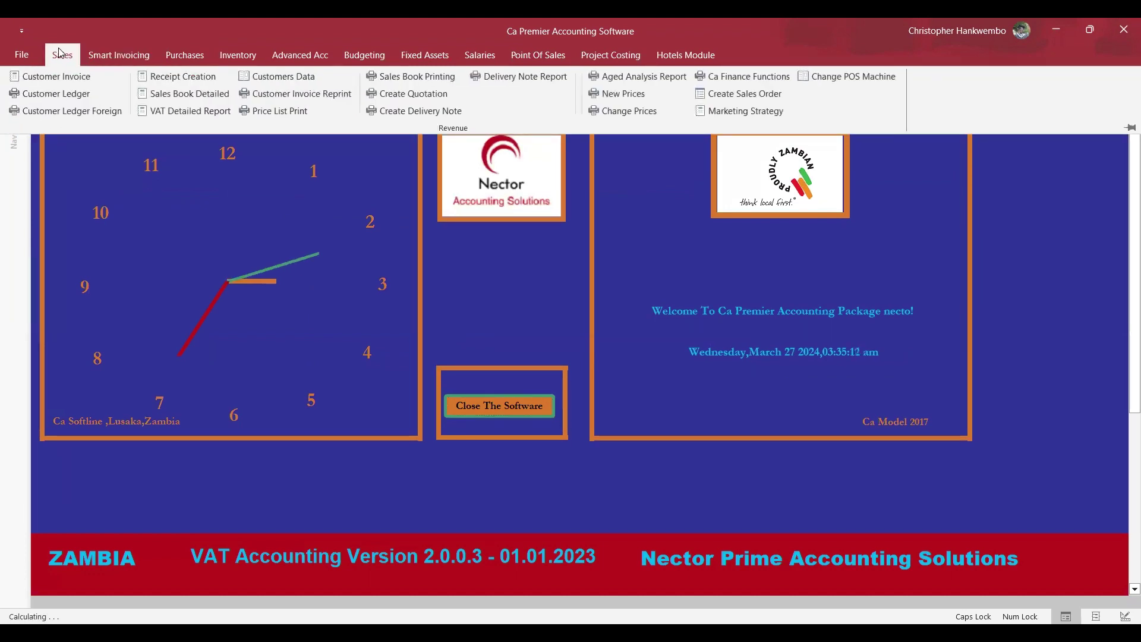
left_click(65, 77)
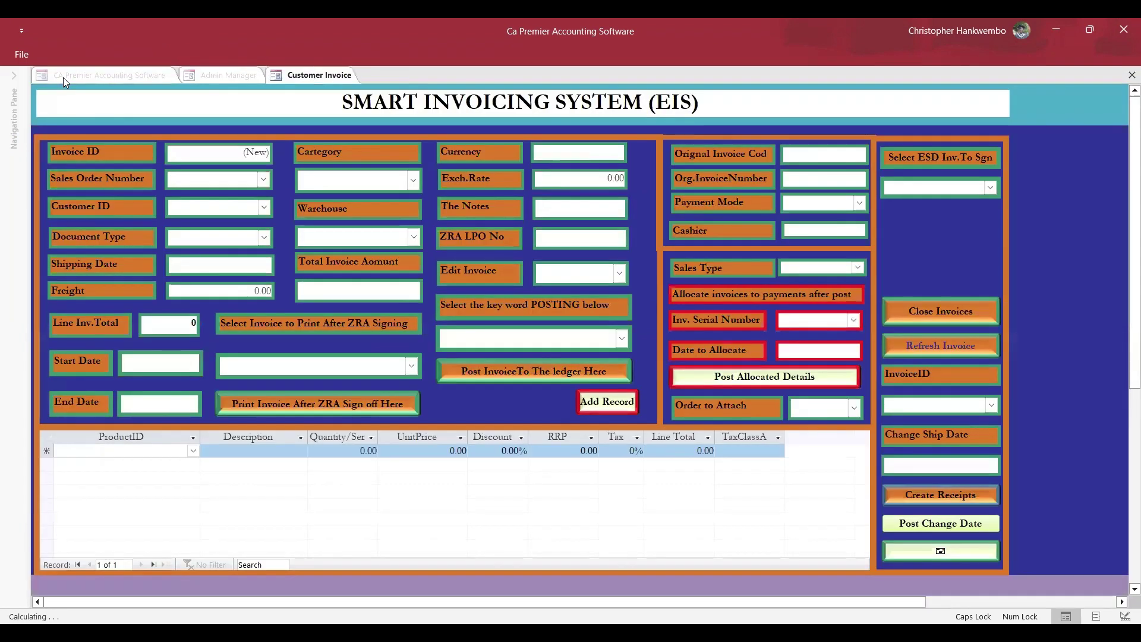
left_click(264, 207)
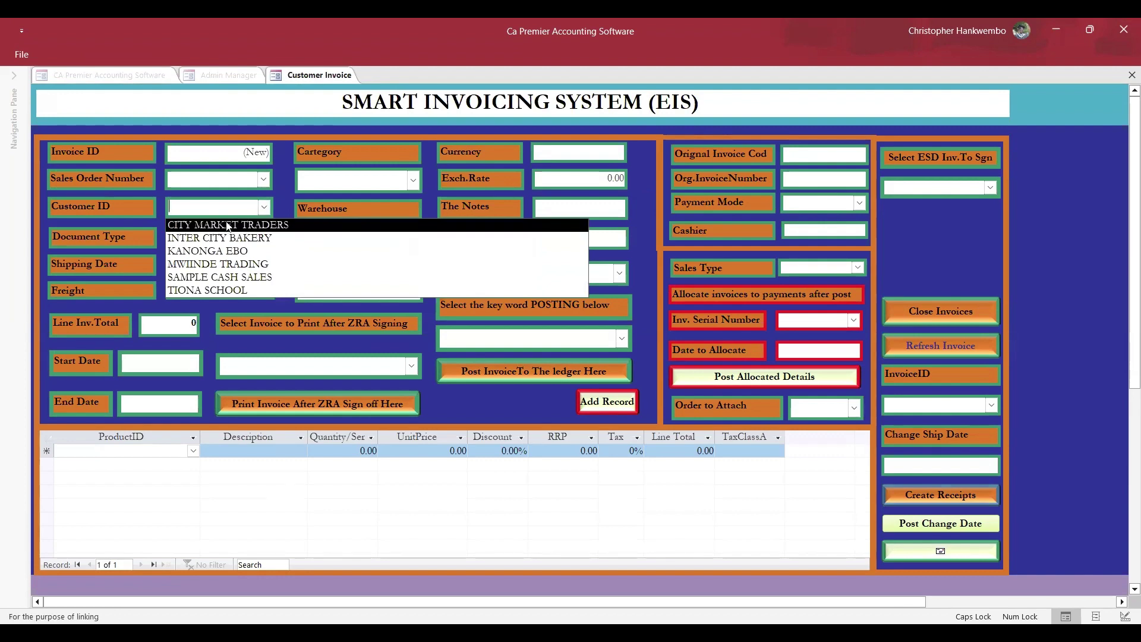
left_click(228, 226)
left_click(229, 237)
left_click(263, 237)
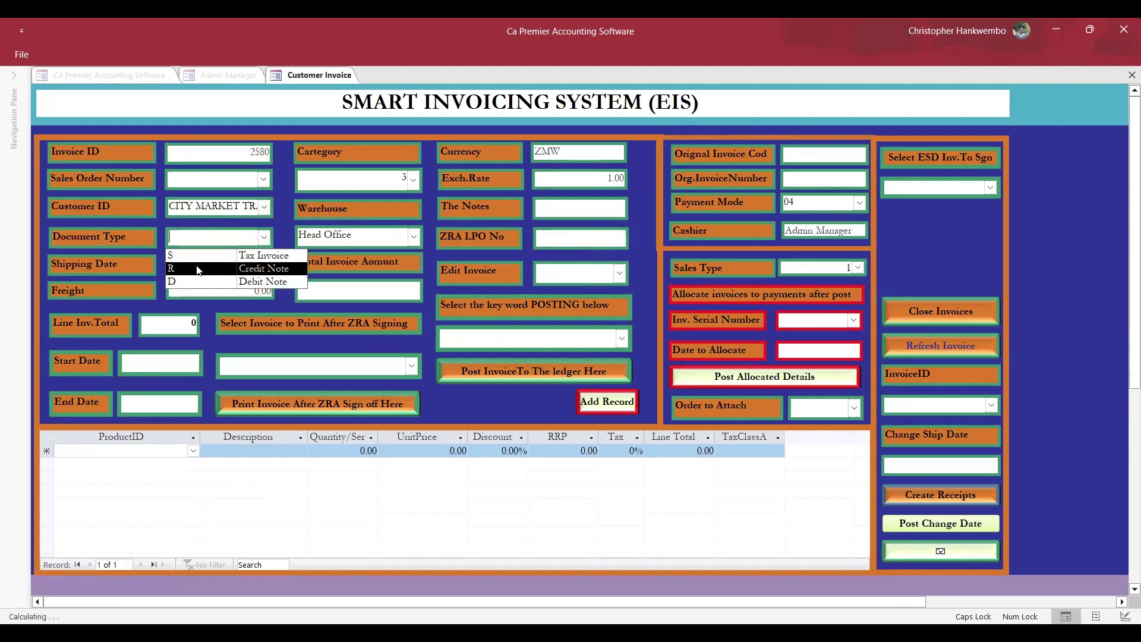
left_click(192, 262)
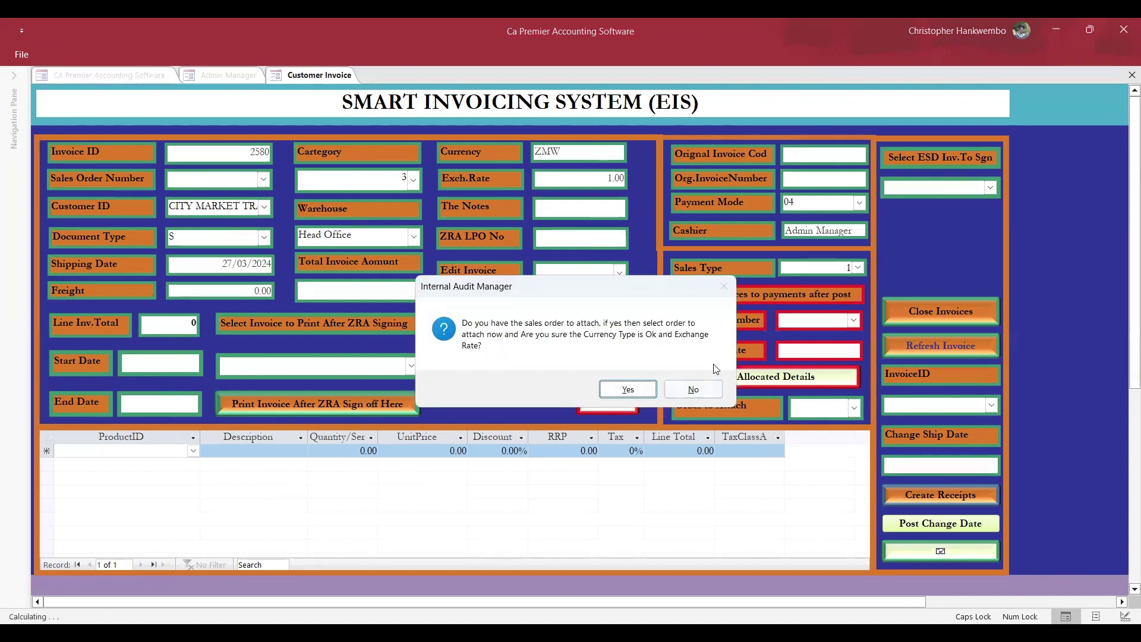
left_click(694, 390)
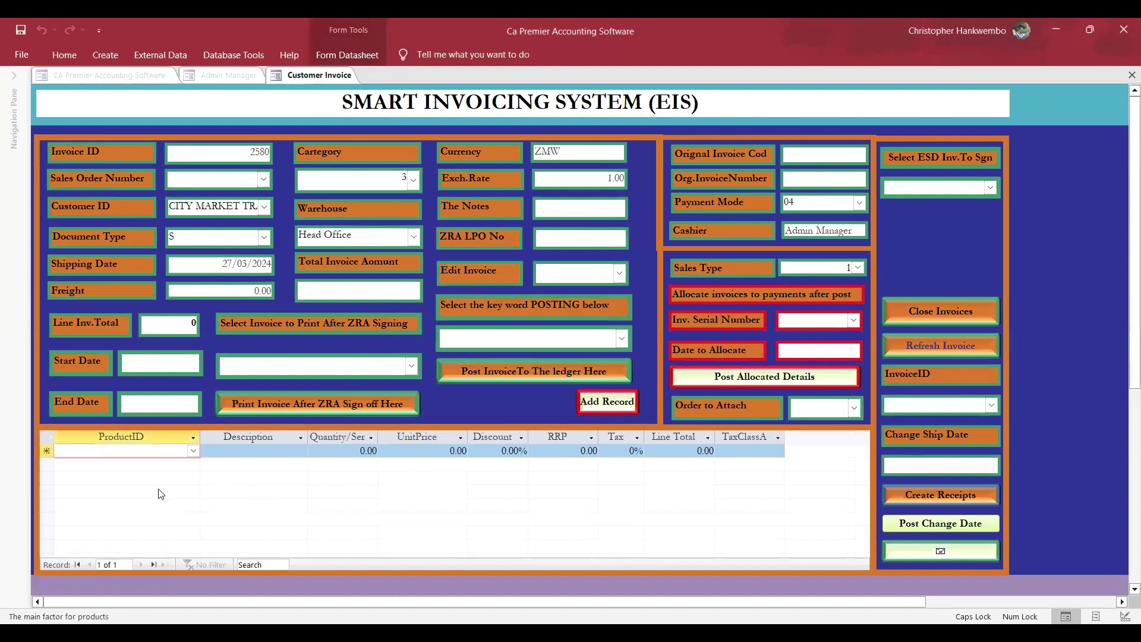
Add COOKING OIL 5 LTRS X 6 as the first line with quantity 2
left_click(193, 453)
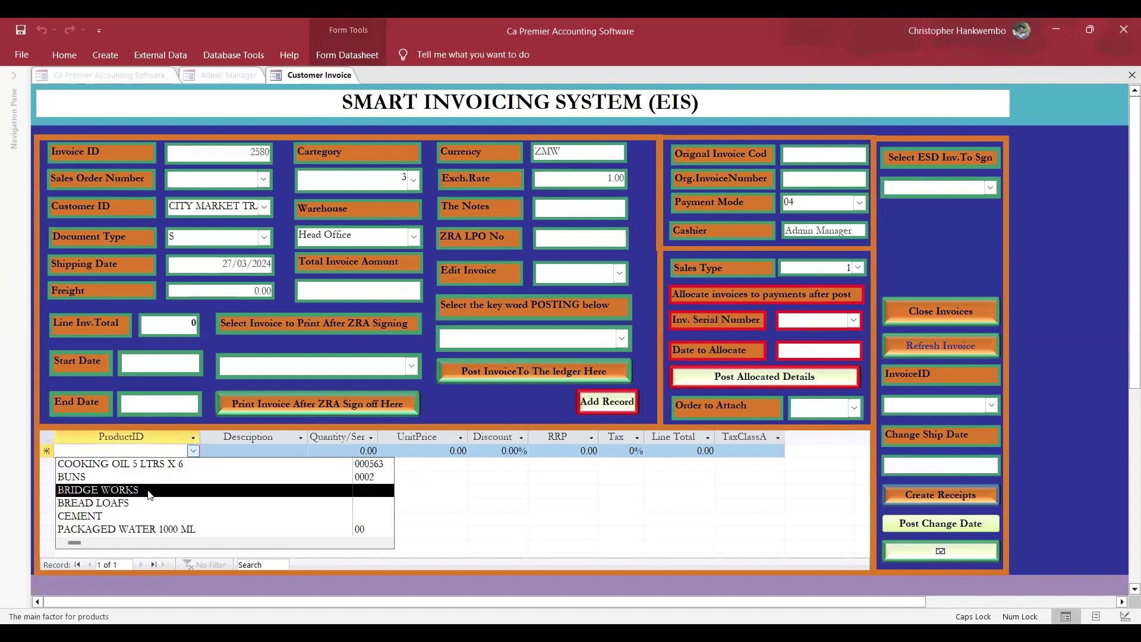
left_click(137, 471)
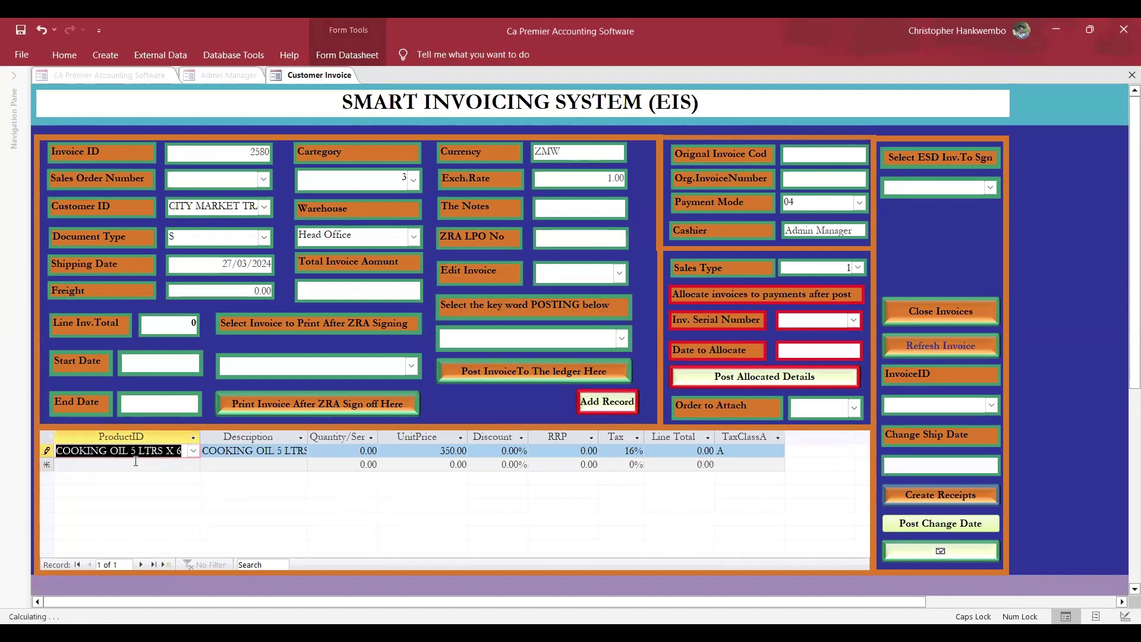
key("Tab")
key("Tab")
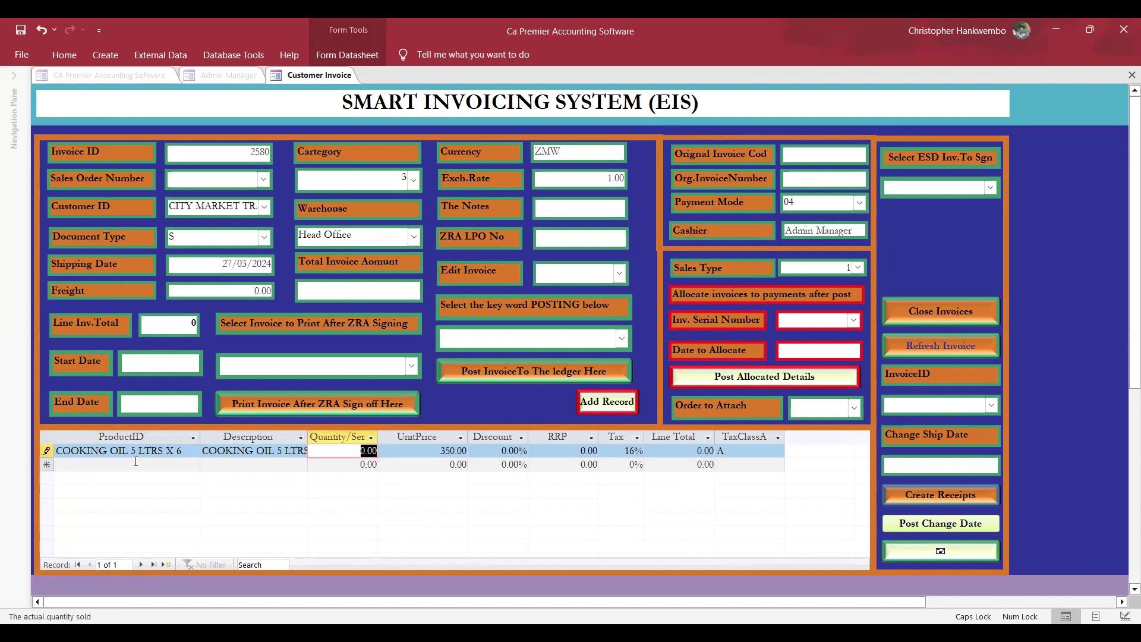
type("2")
key("Tab")
key("Tab")
left_click(135, 461)
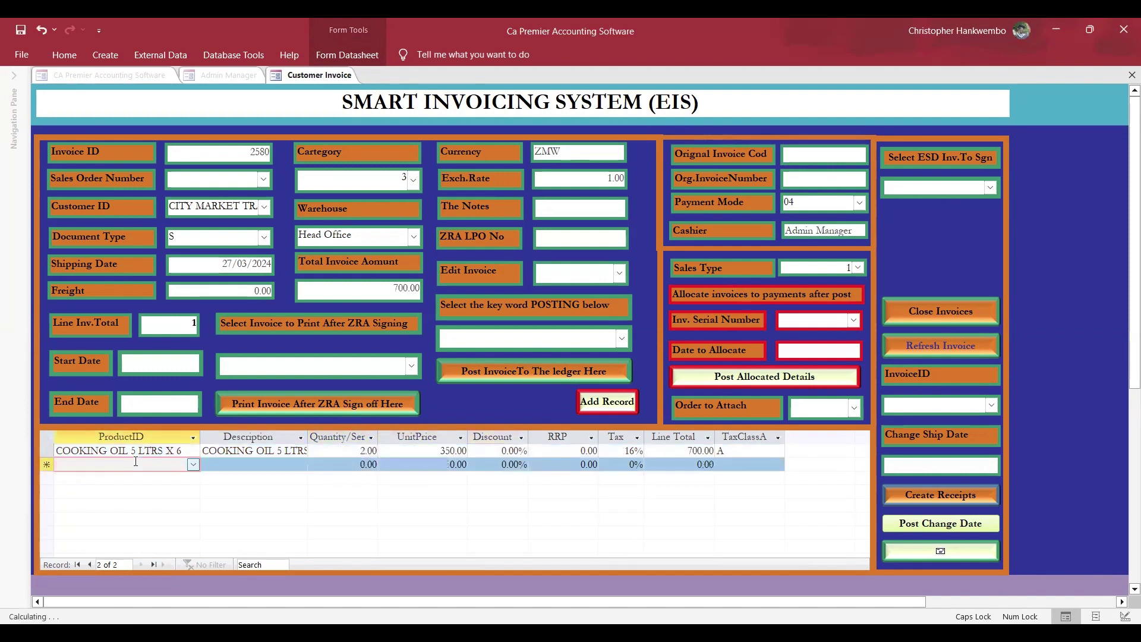
Add CEMENT with quantity 1 and BUNS with quantity 3 as further lines
left_click(193, 466)
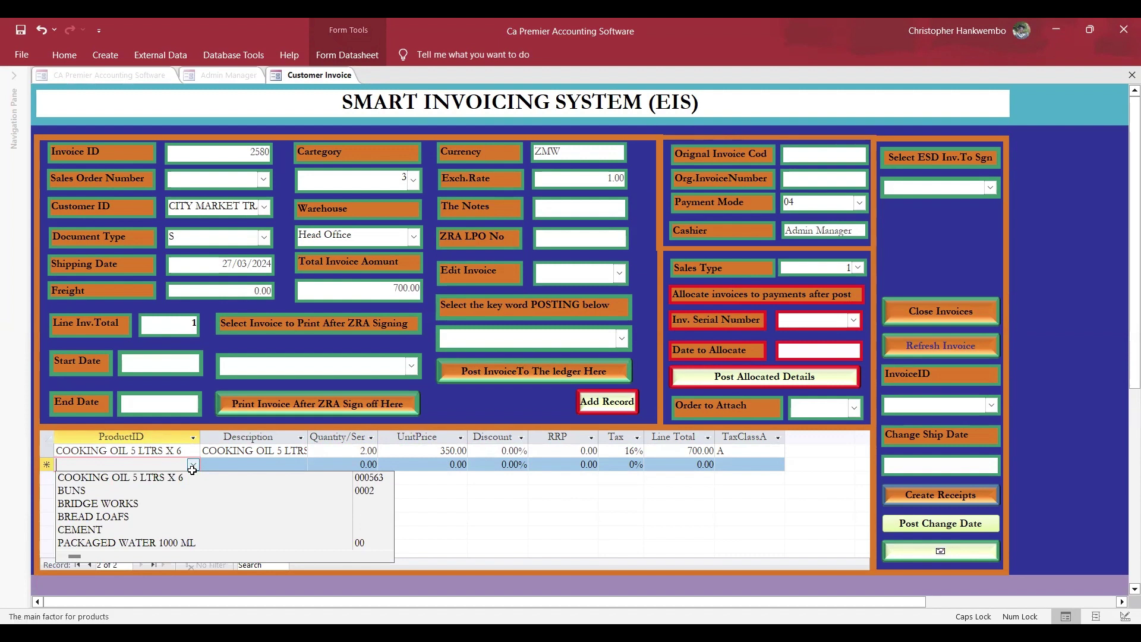
left_click(100, 529)
key("Tab")
key("Tab")
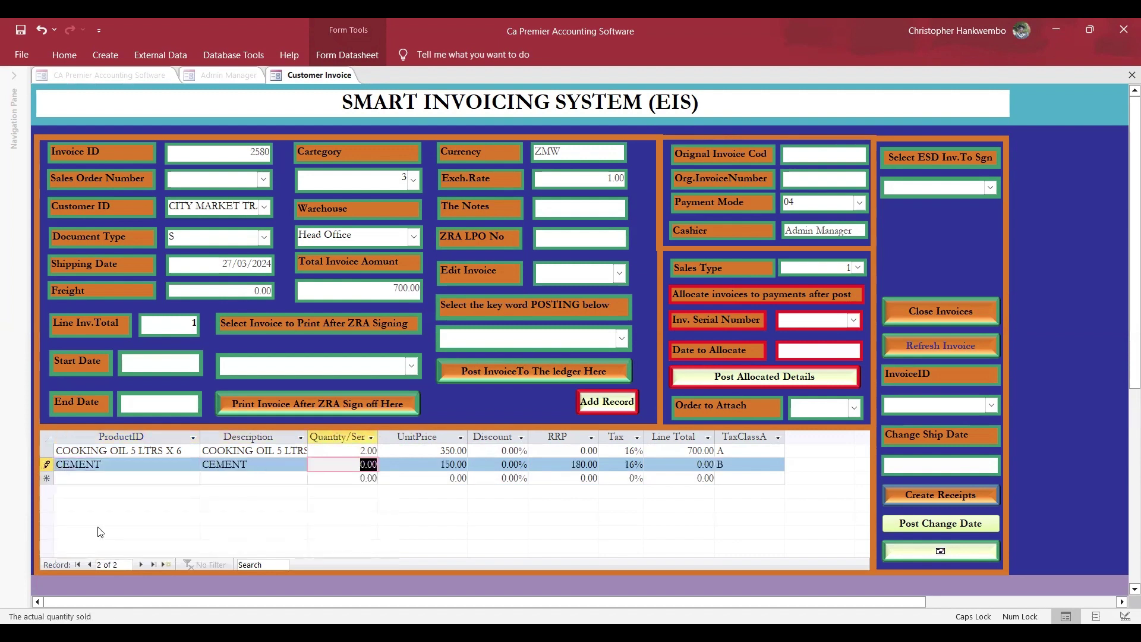
type("1")
key("Tab")
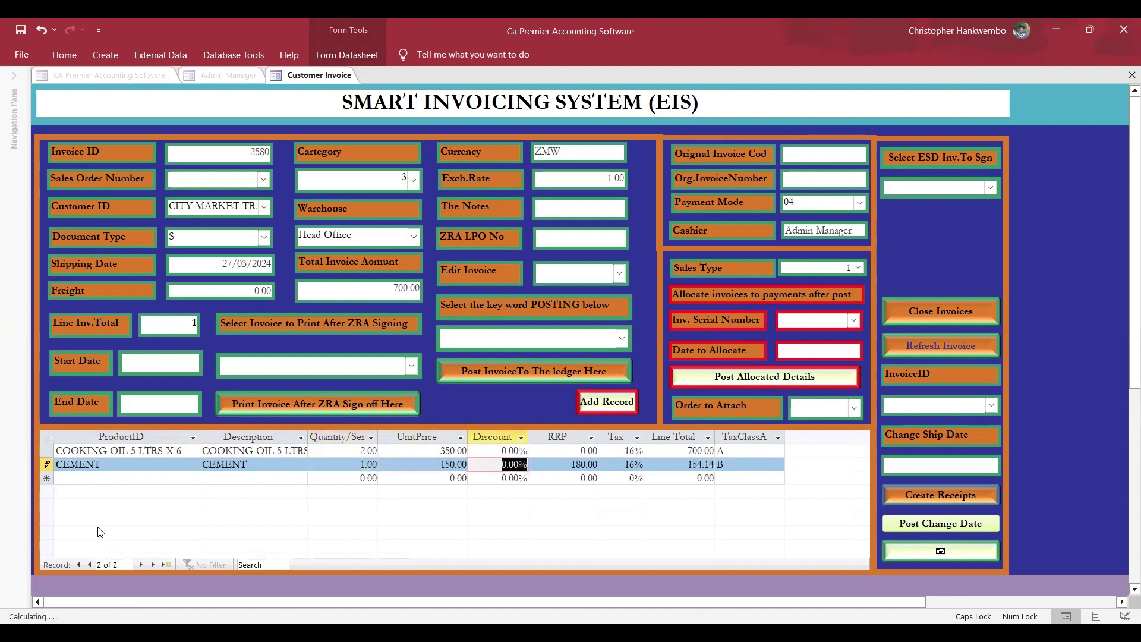
key("Tab")
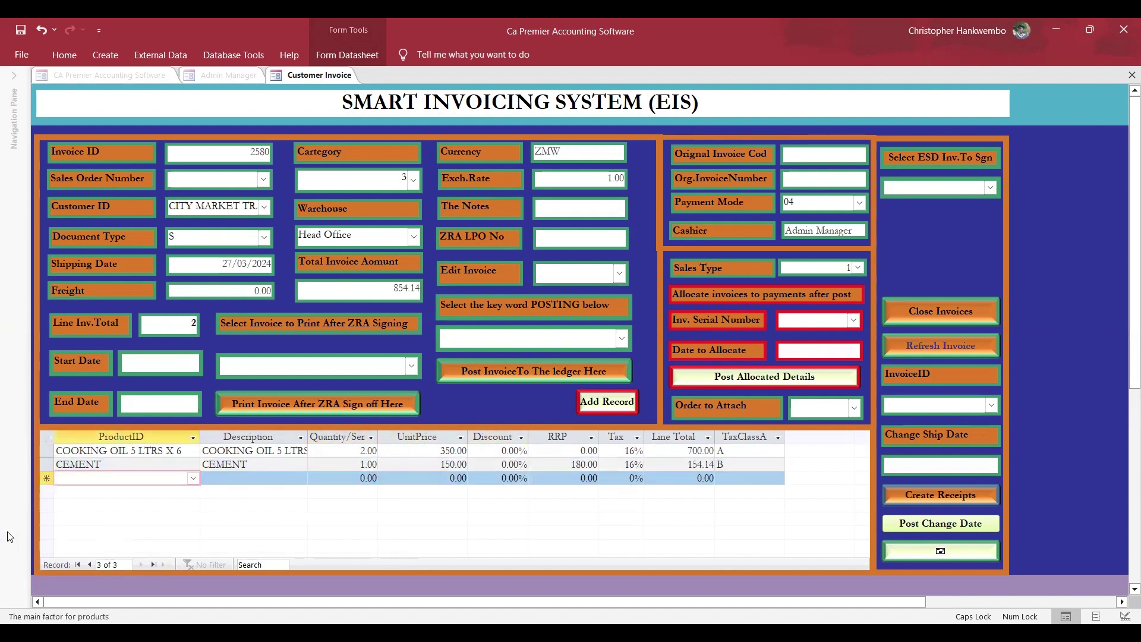
left_click(193, 479)
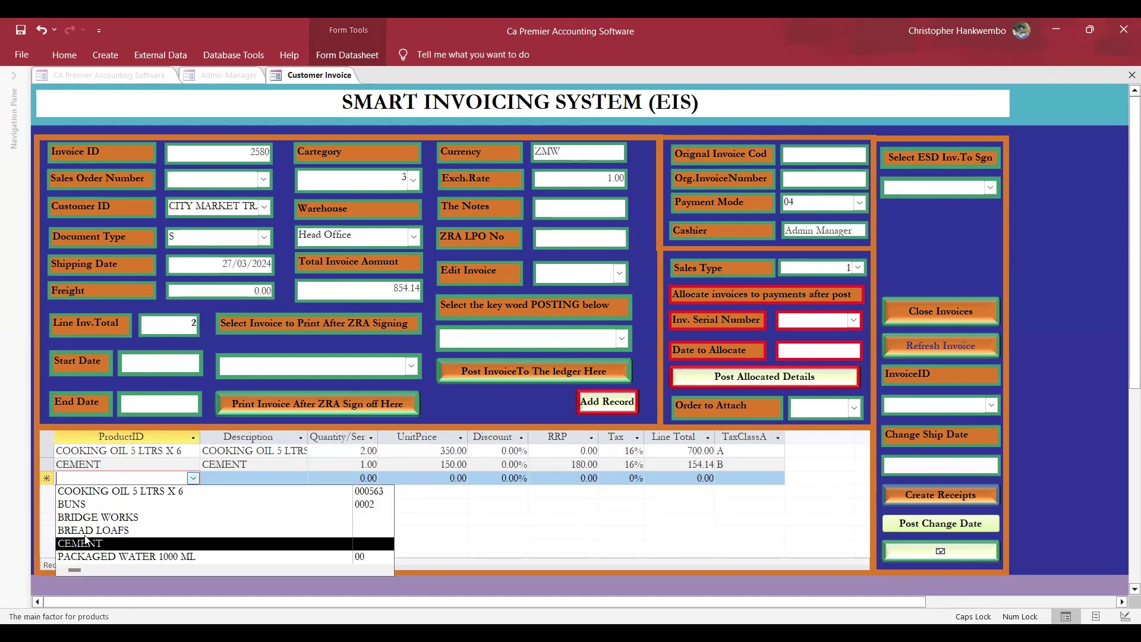
left_click(72, 504)
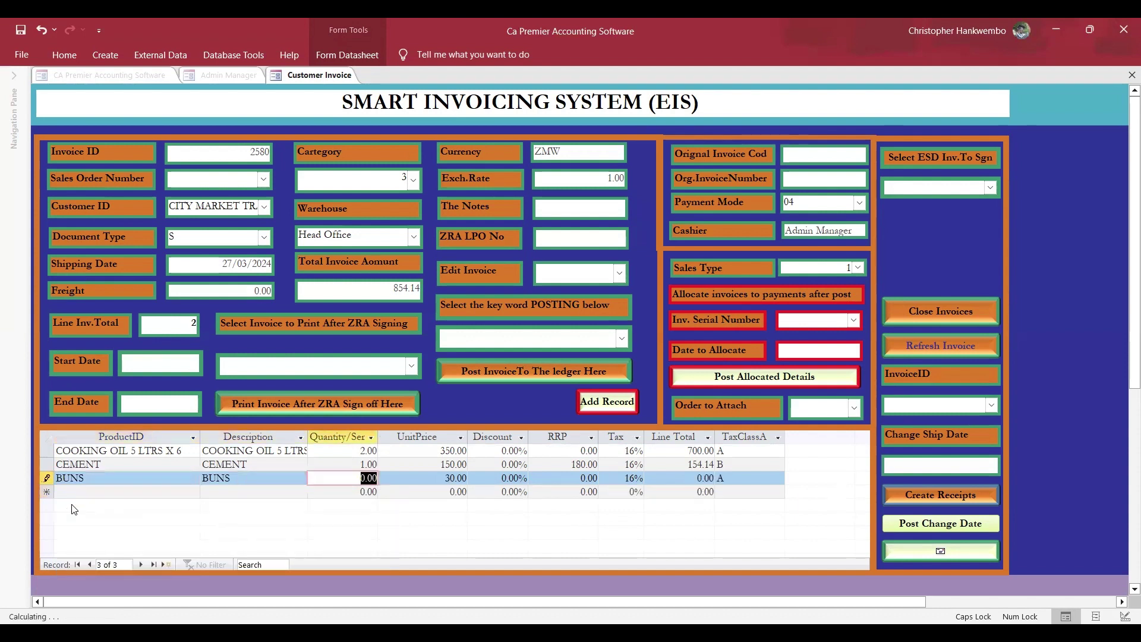
type("3")
key("Tab")
key("Tab")
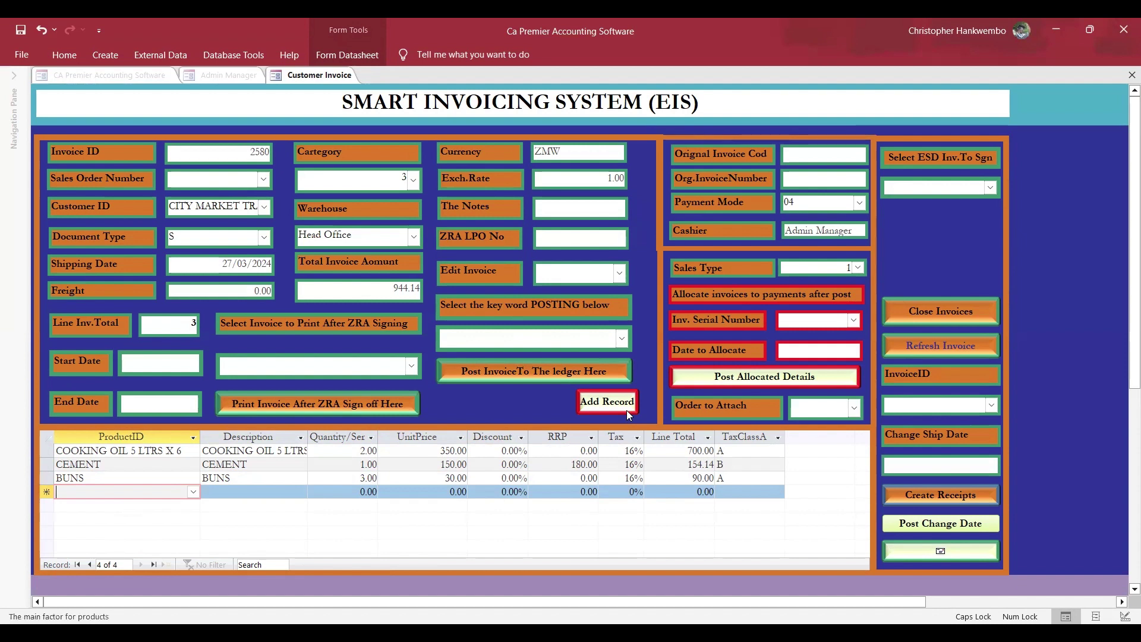
Save invoice 2580 and send it for ZRA signing, declining the cancel prompt
left_click(602, 404)
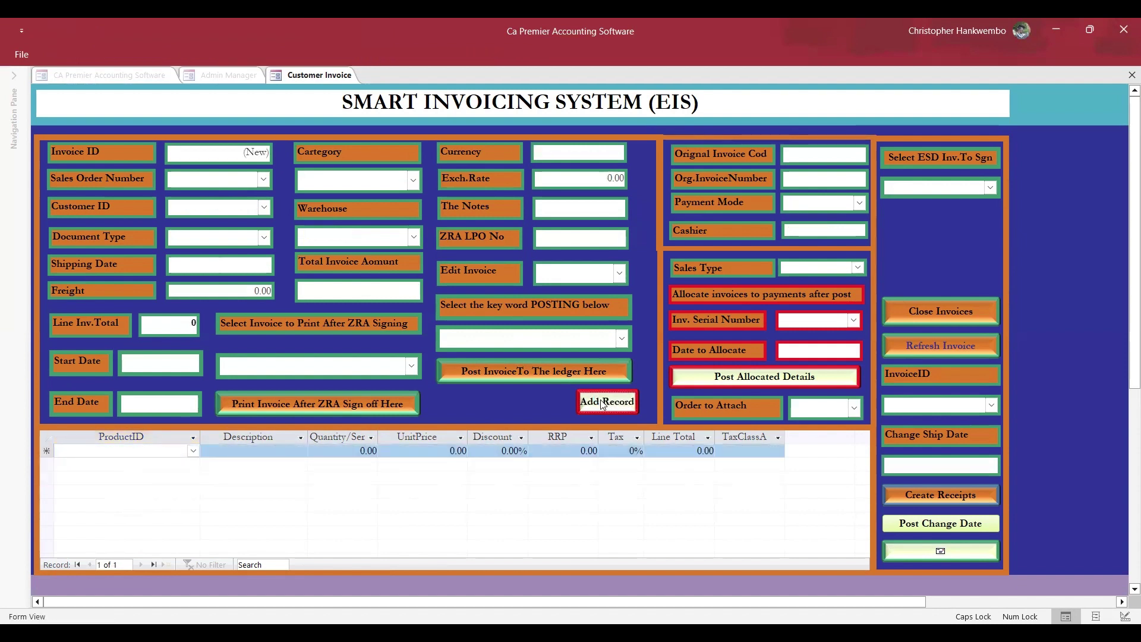
left_click(989, 188)
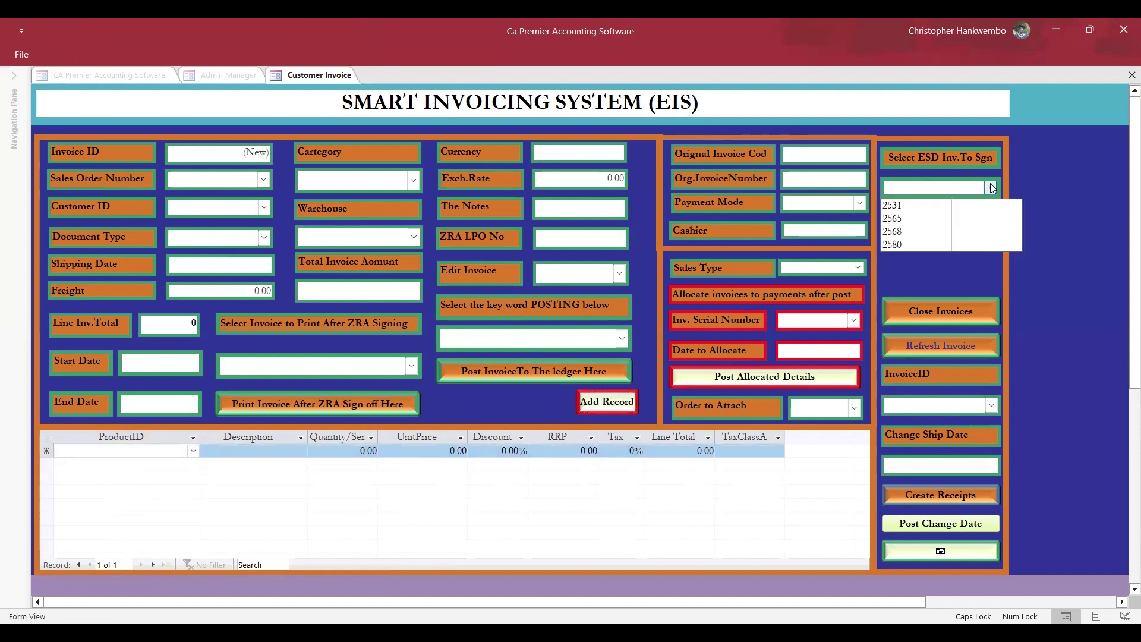
left_click(907, 246)
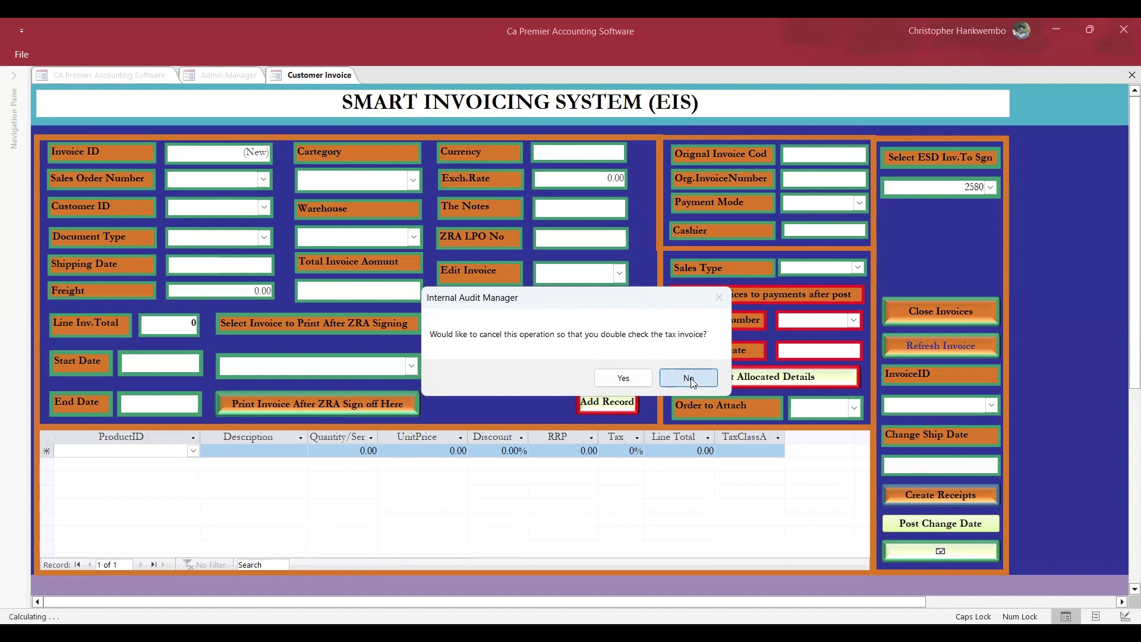
left_click(691, 380)
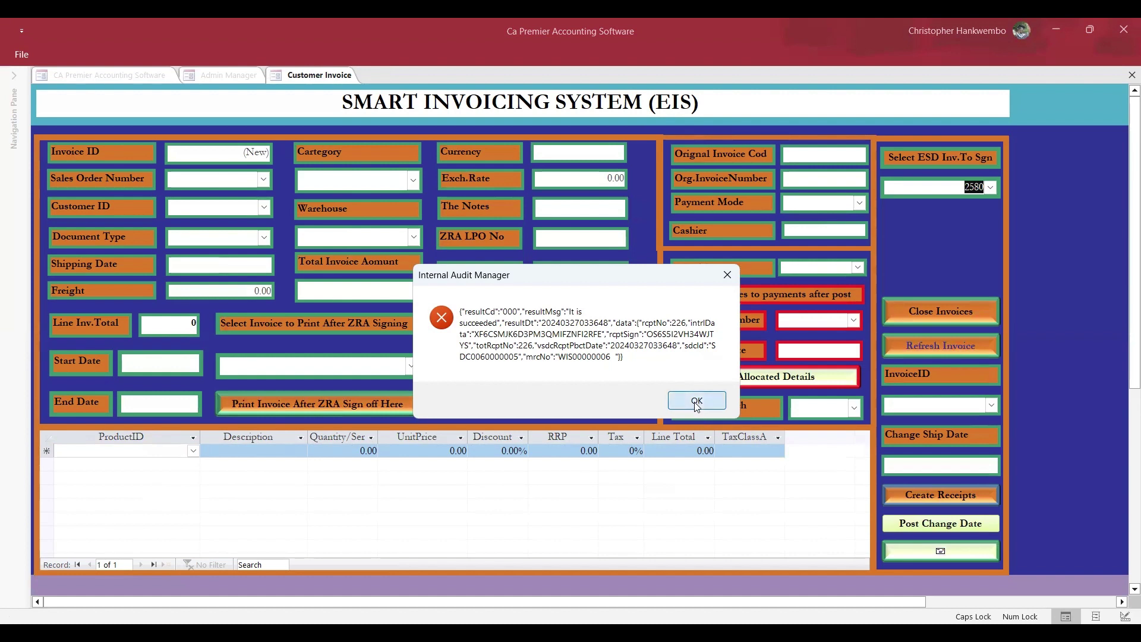
Print signed invoice 2580 as a tax invoice, then maximize and zoom the preview
left_click(696, 402)
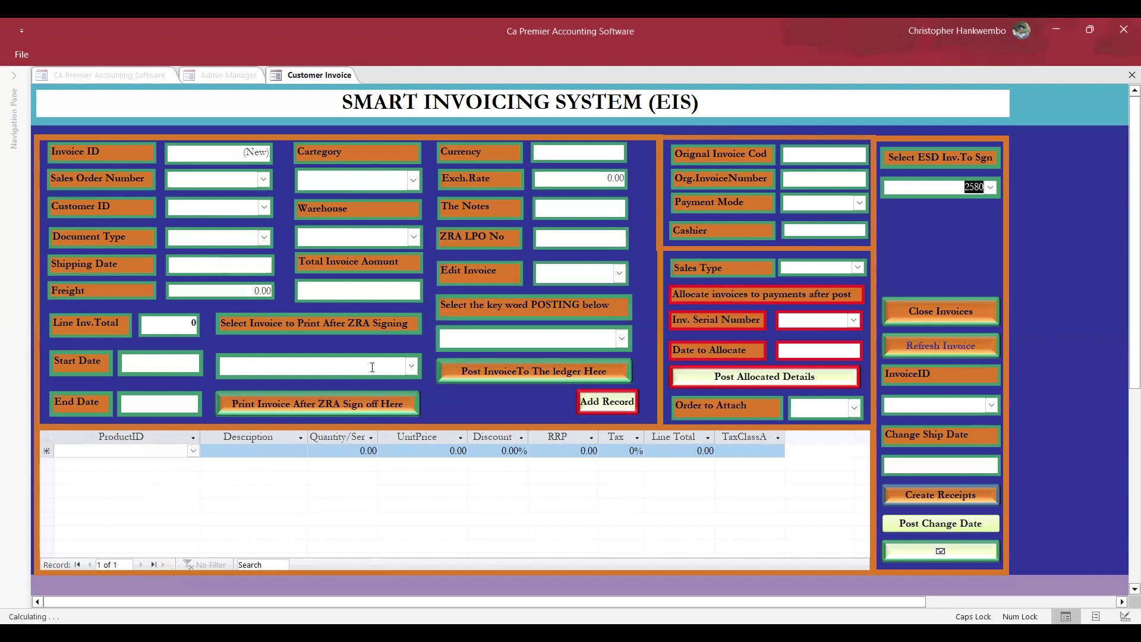
left_click(412, 367)
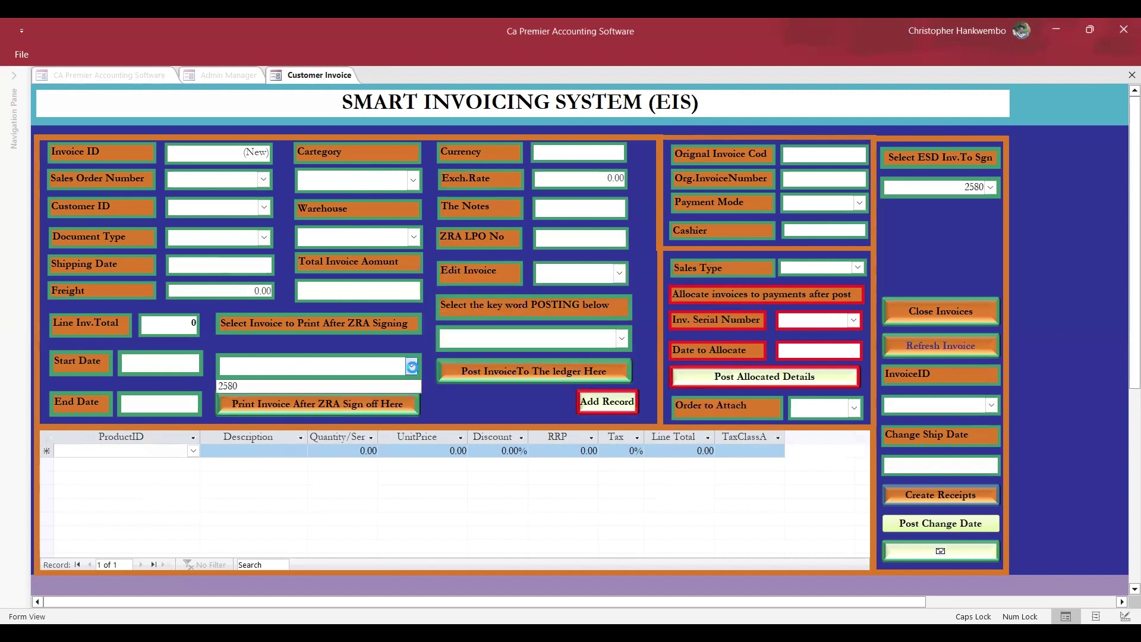
left_click(246, 385)
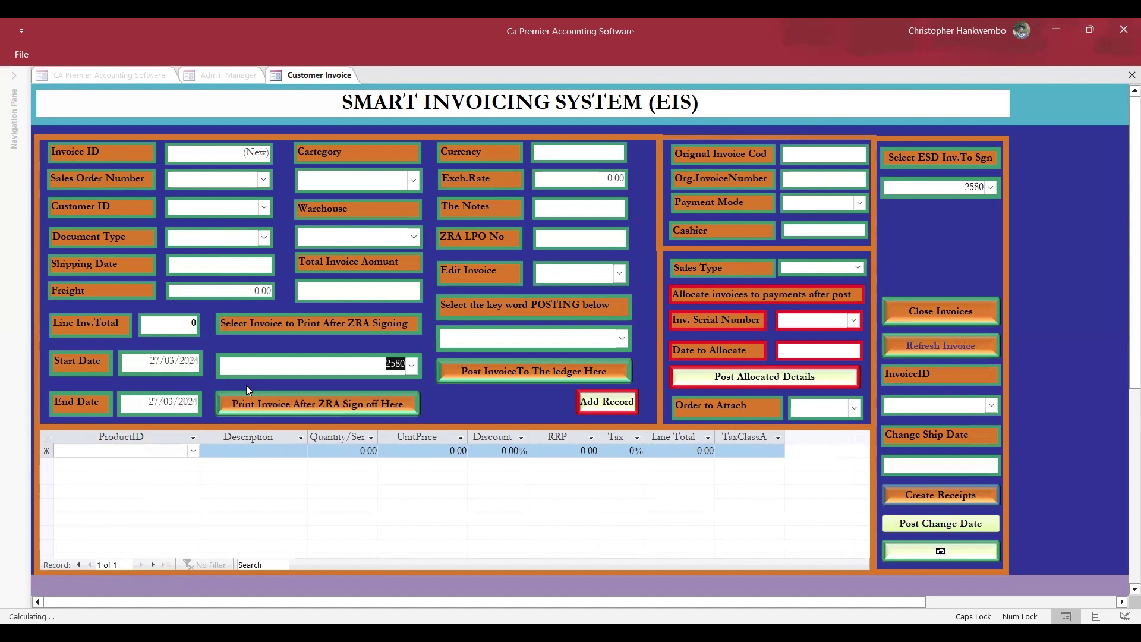
left_click(303, 407)
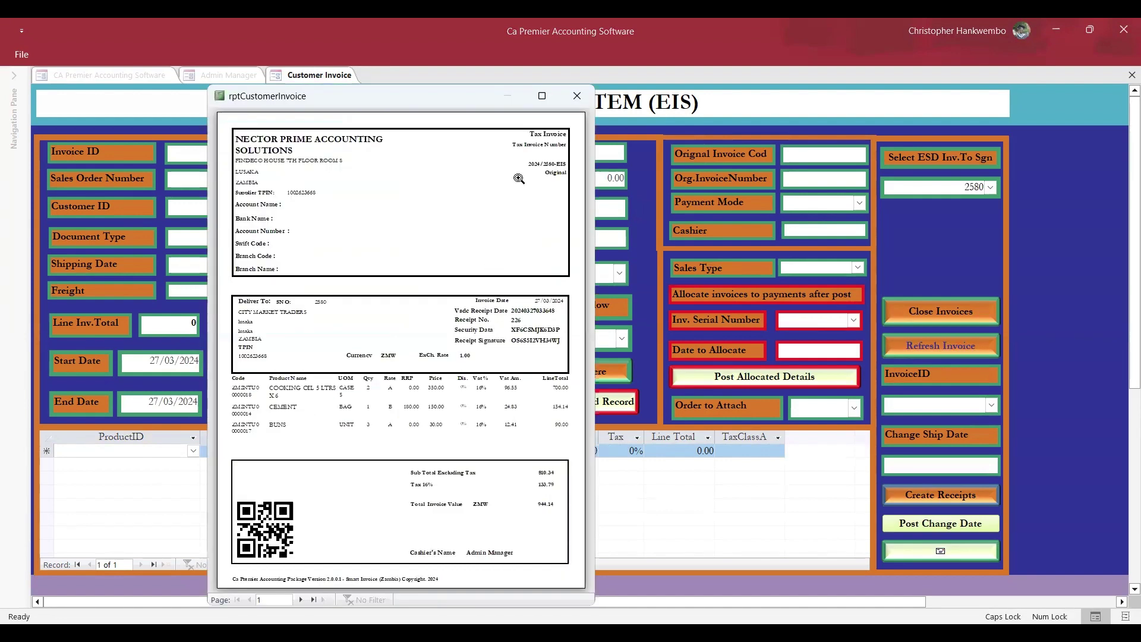
left_click(541, 96)
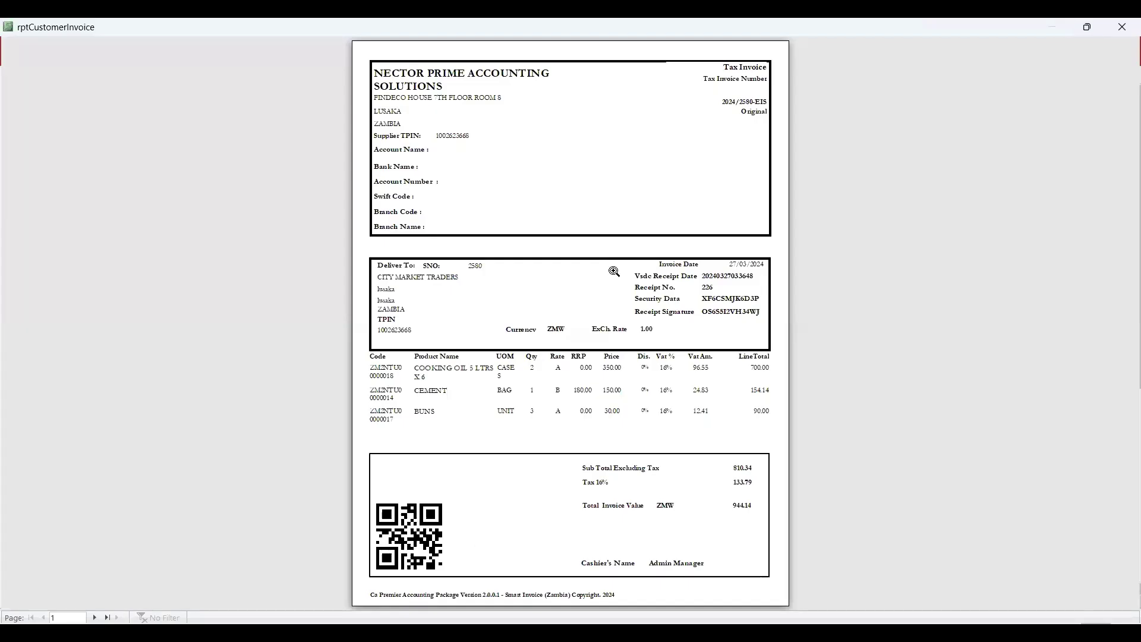
left_click(478, 269)
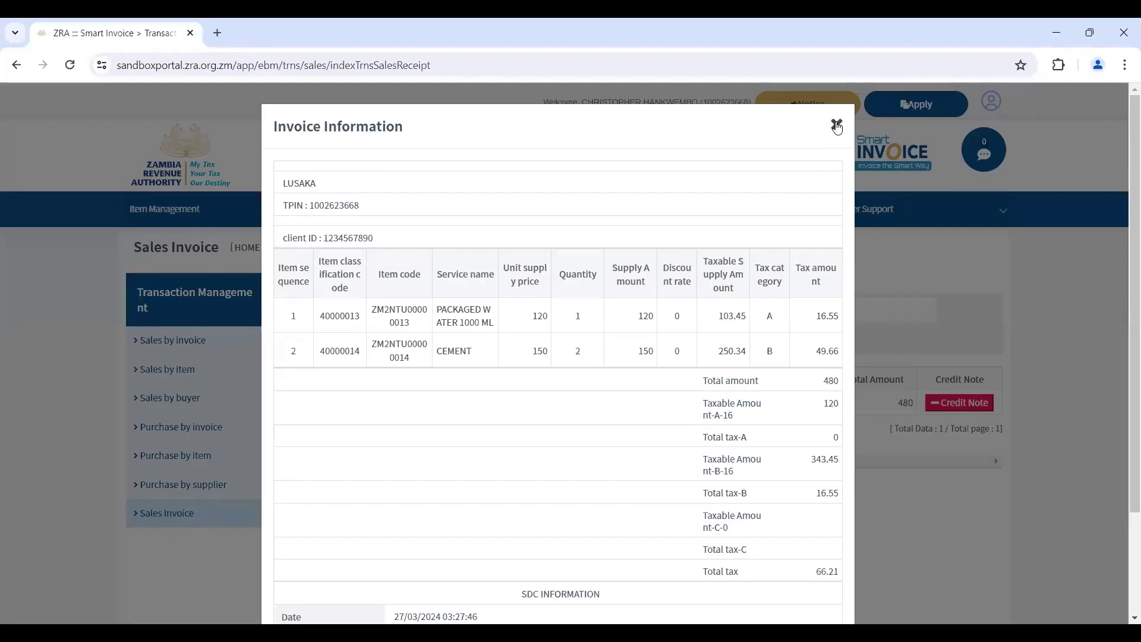
Search sales invoices from 27/03/2024 in the portal and open invoice 226's details
left_click(837, 126)
mouse_move(635, 364)
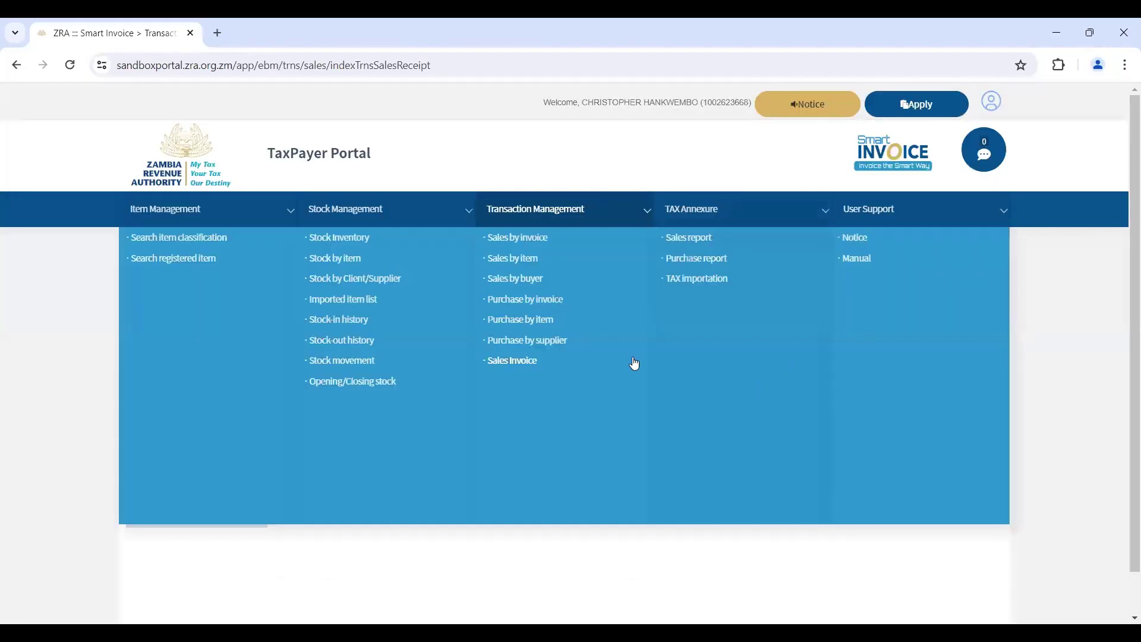
left_click(517, 363)
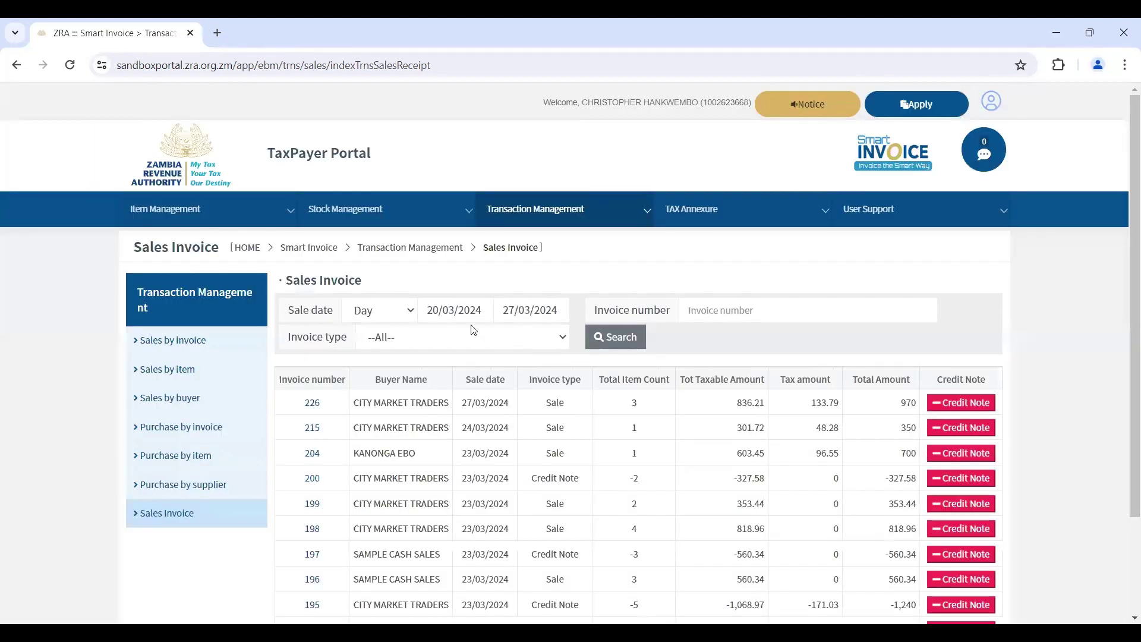
left_click(481, 311)
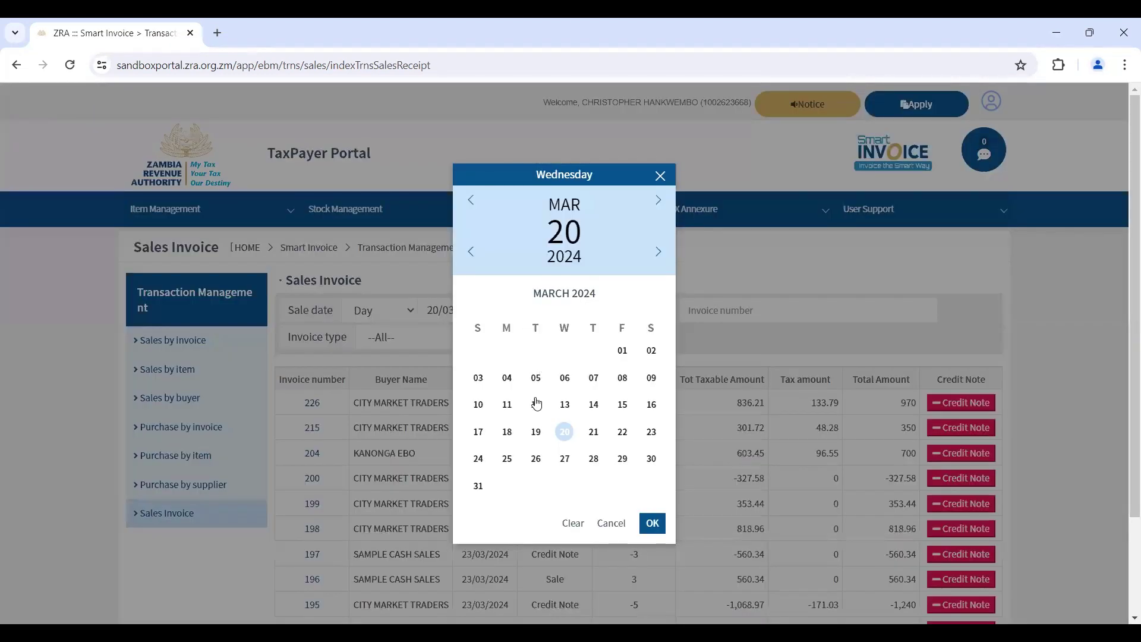
left_click(565, 457)
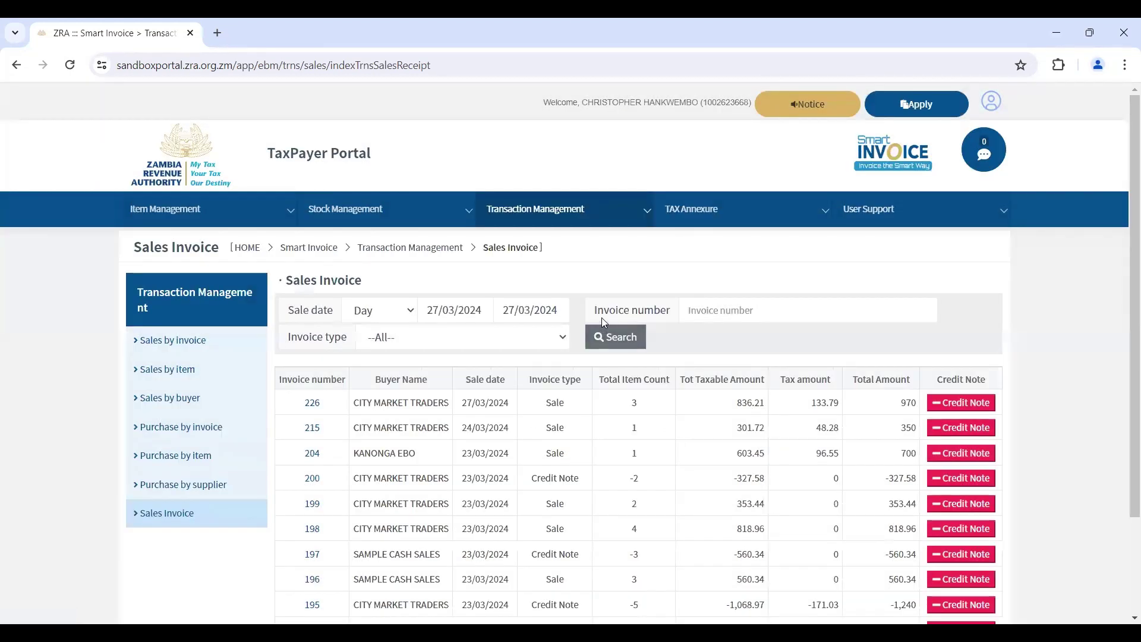
left_click(614, 337)
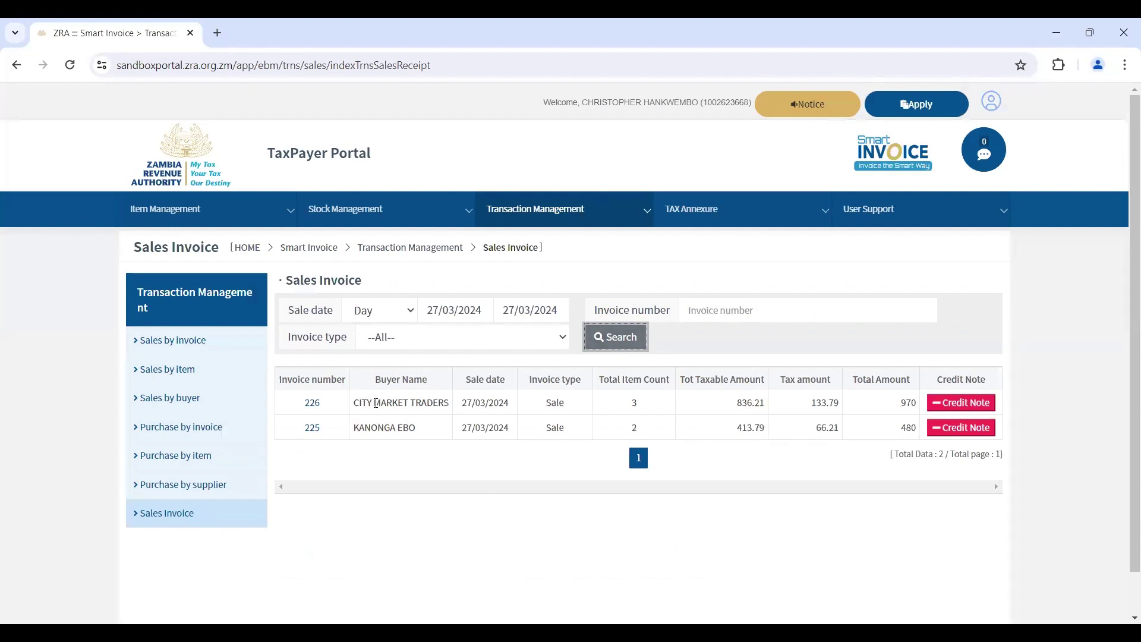
left_click(311, 403)
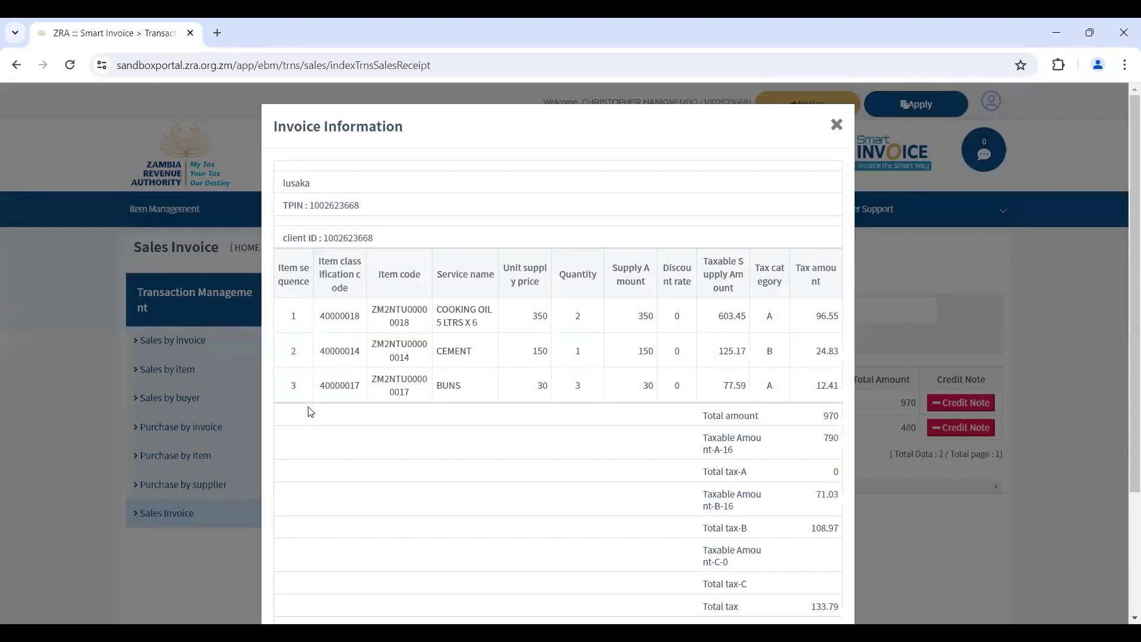